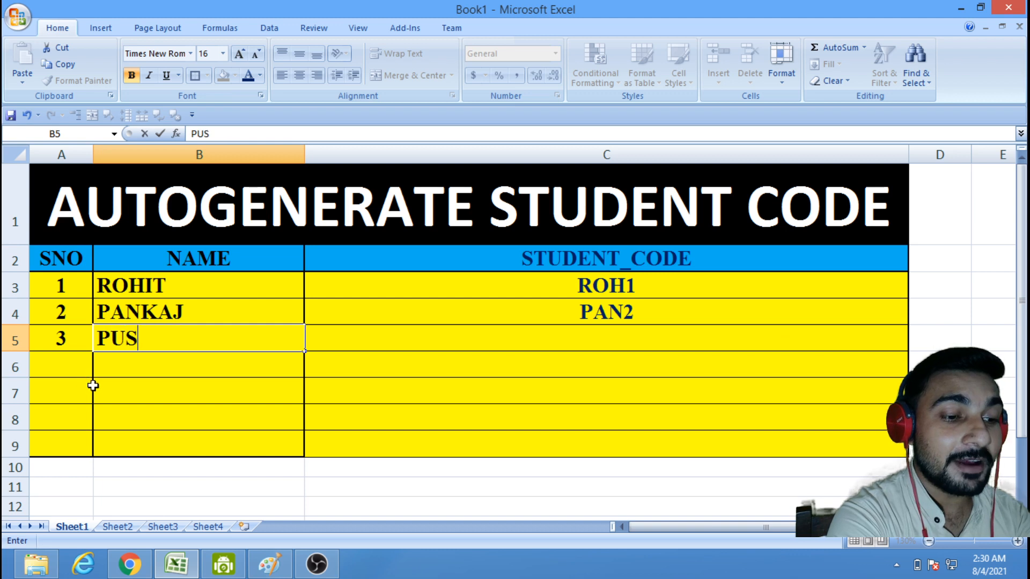
# Step: Finish entering the third student's name in cell B5
pyautogui.write('DRA')
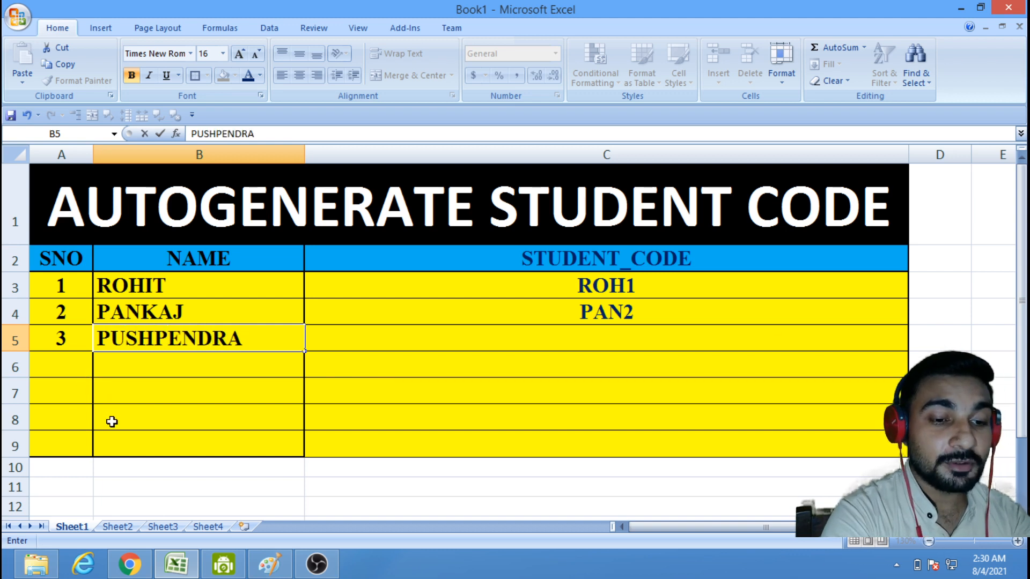
pyautogui.press('Return')
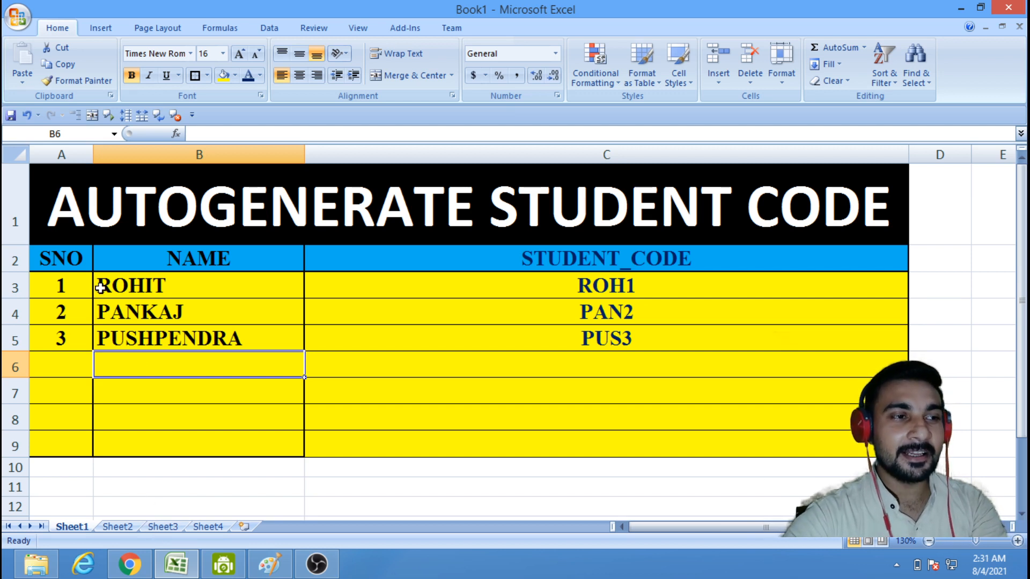
# Step: Copy the student code table A1:C9 from Sheet1 to cell A1 of a new worksheet, keeping the source column widths
pyautogui.click(70, 259)
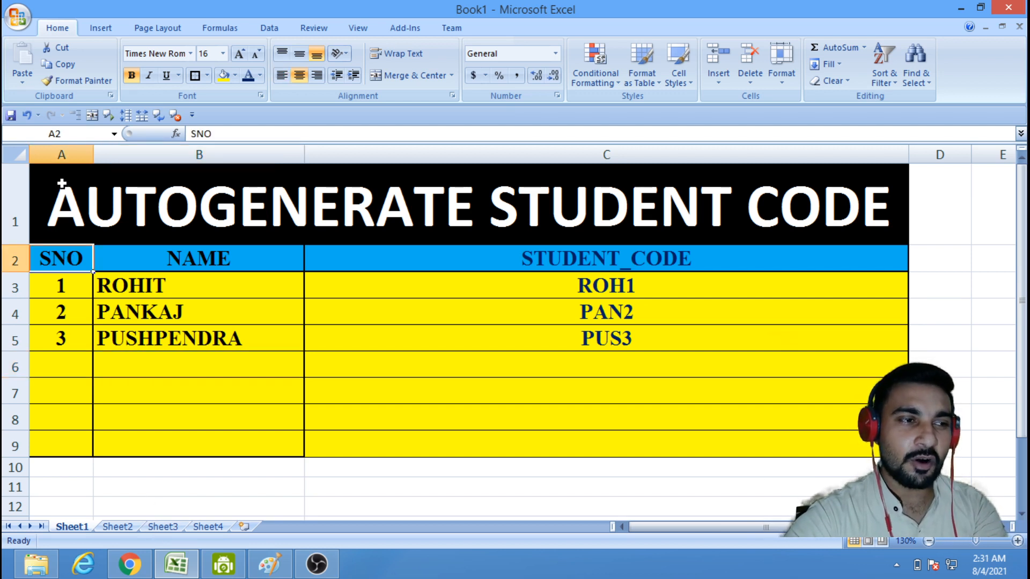
pyautogui.moveTo(61, 183); pyautogui.dragTo(485, 441)
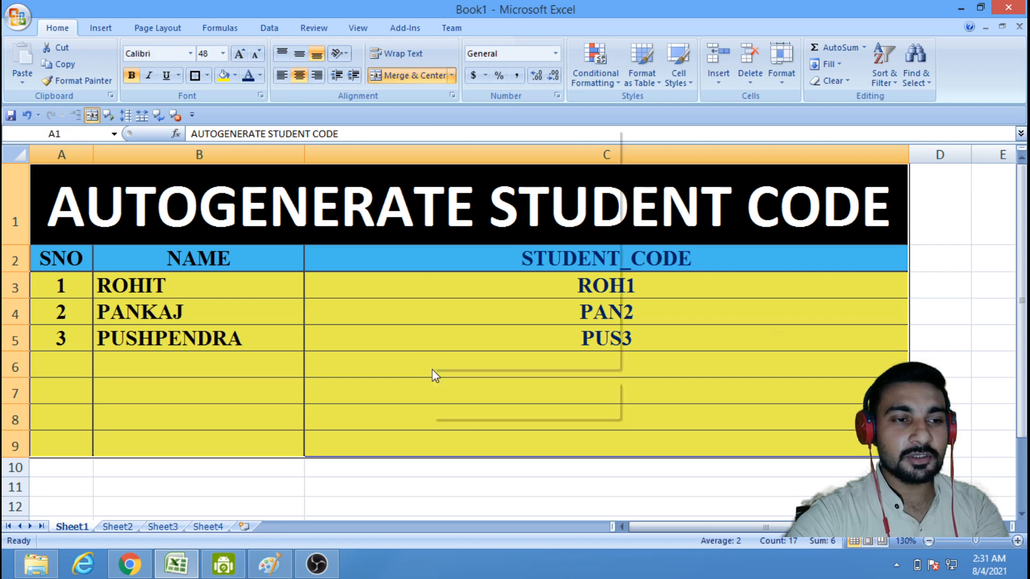
pyautogui.click(472, 156)
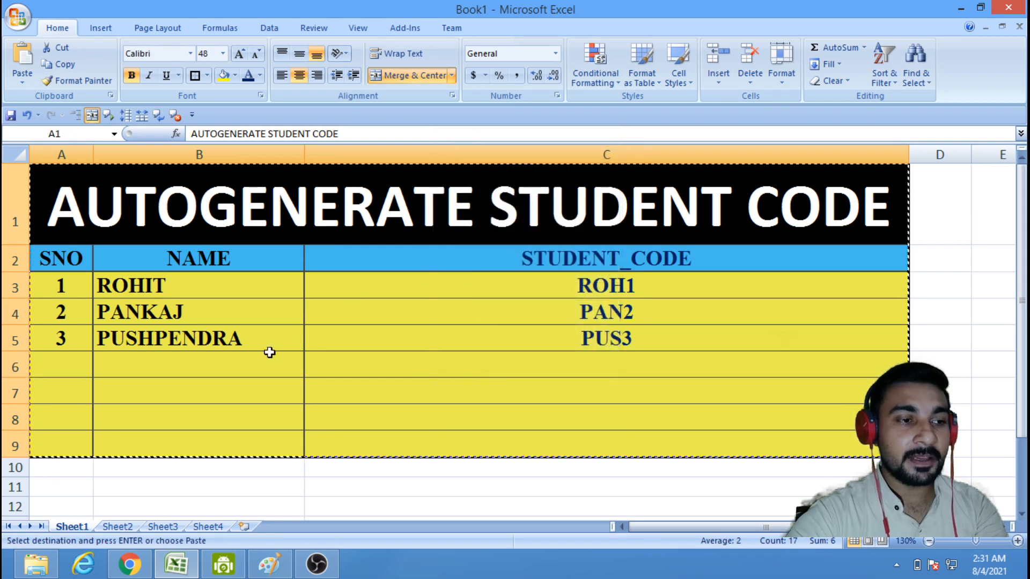
pyautogui.click(239, 527)
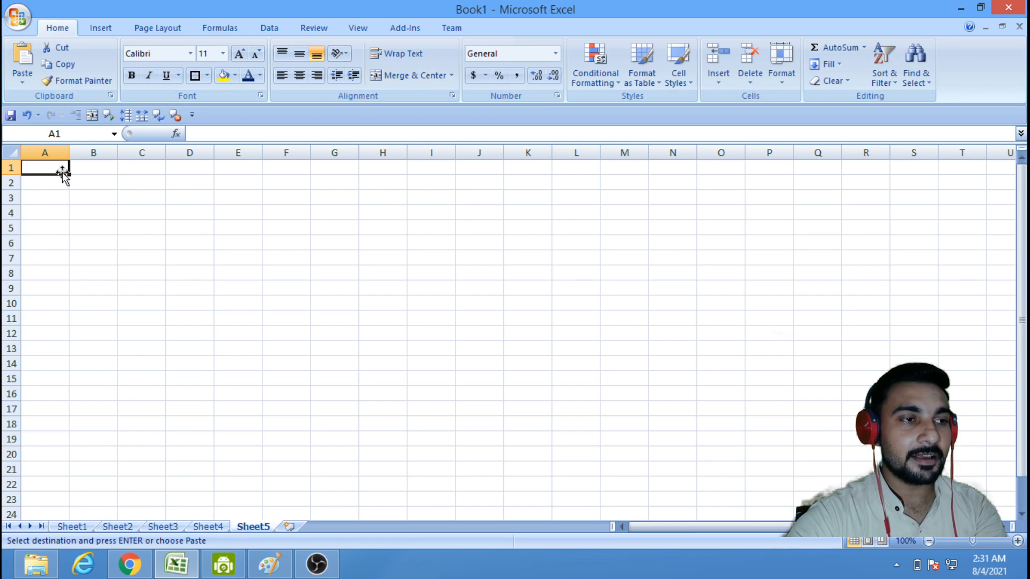
pyautogui.rightClick(60, 170)
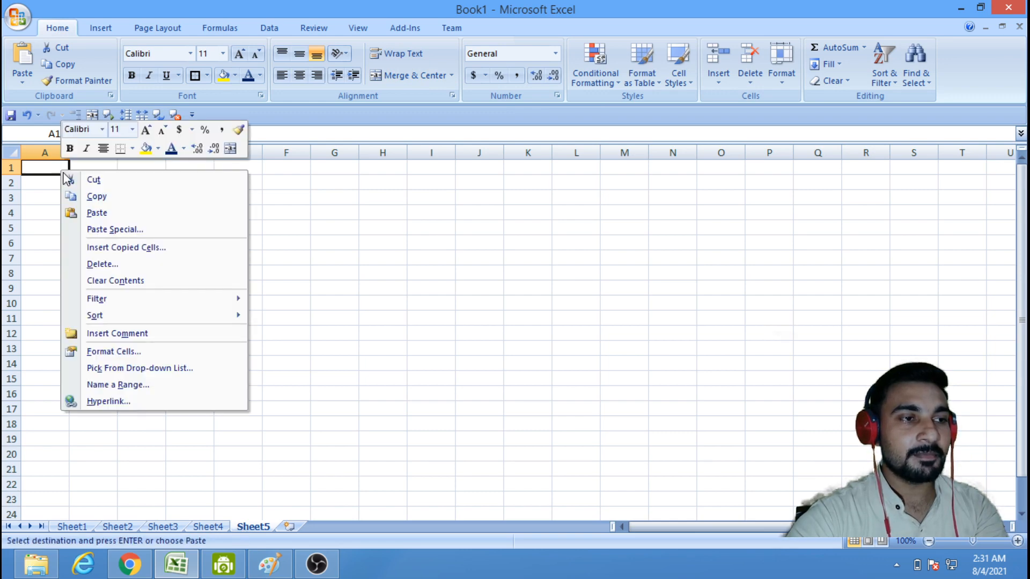
pyautogui.click(91, 213)
pyautogui.click(183, 400)
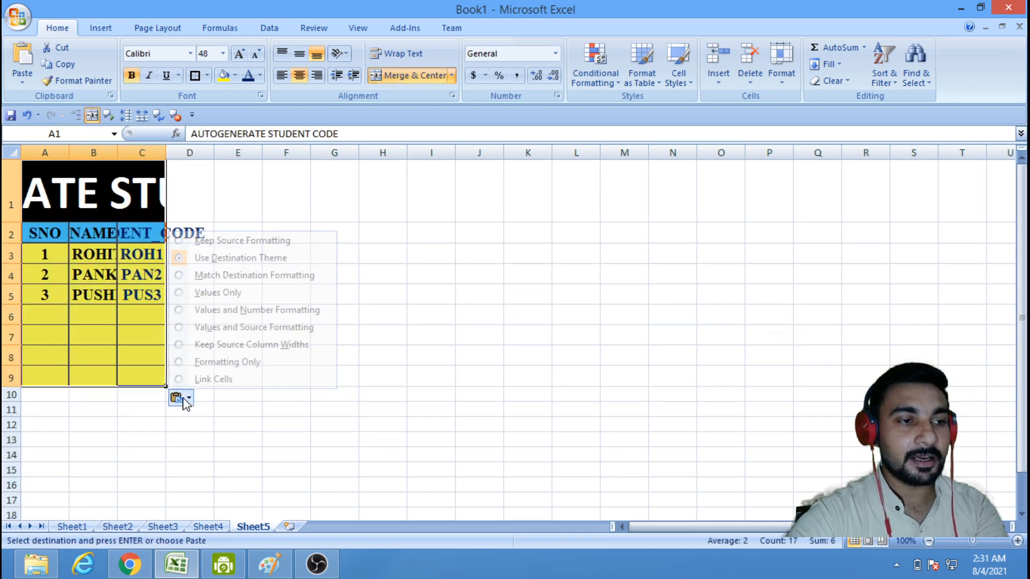
pyautogui.click(220, 344)
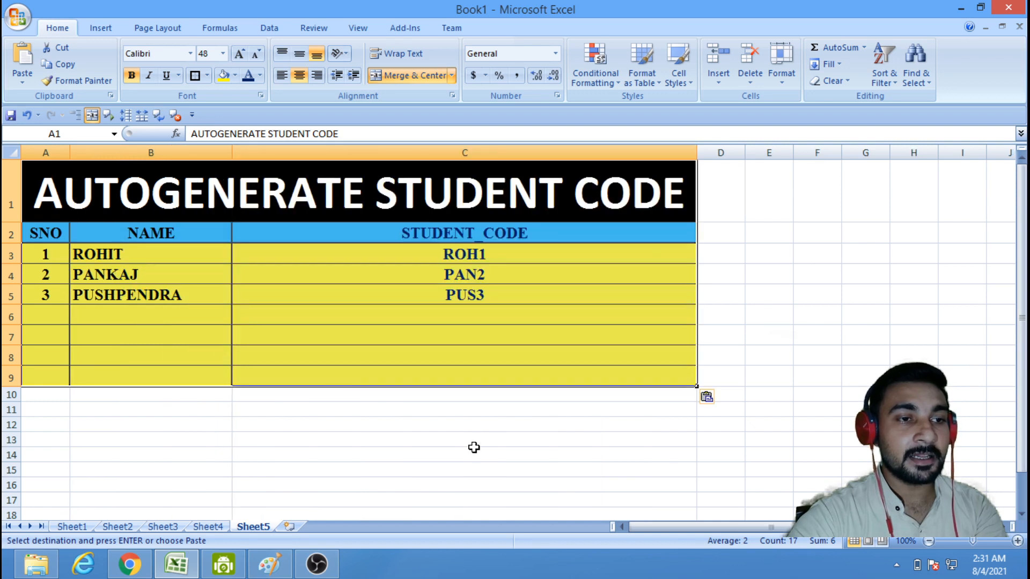
pyautogui.click(474, 448)
# Step: Clear the contents of the data rows A3:C9 in the copied table, keeping the title, headers and formatting
pyautogui.click(45, 233)
pyautogui.click(40, 254)
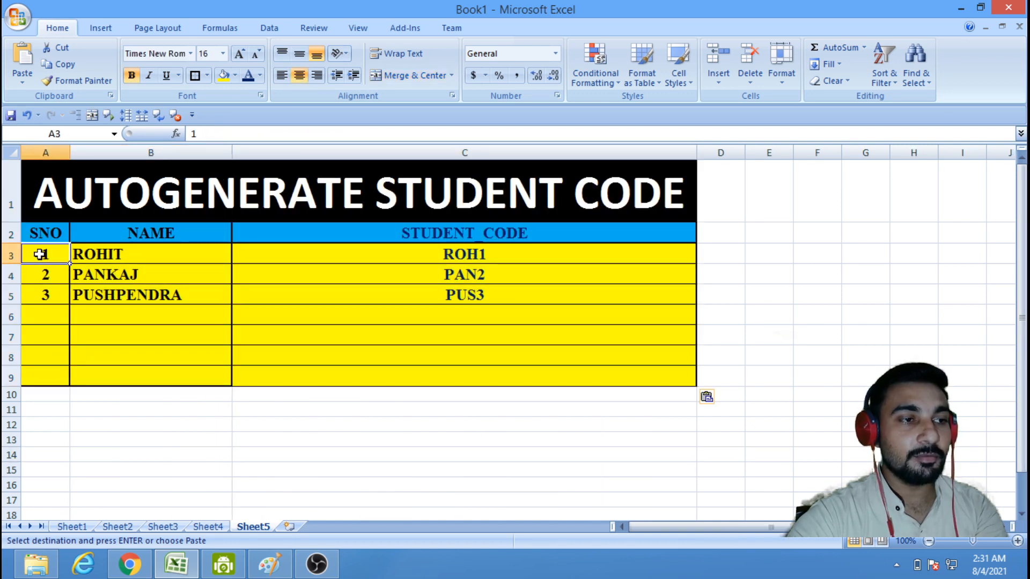
pyautogui.moveTo(40, 255); pyautogui.dragTo(490, 379)
pyautogui.rightClick(419, 315)
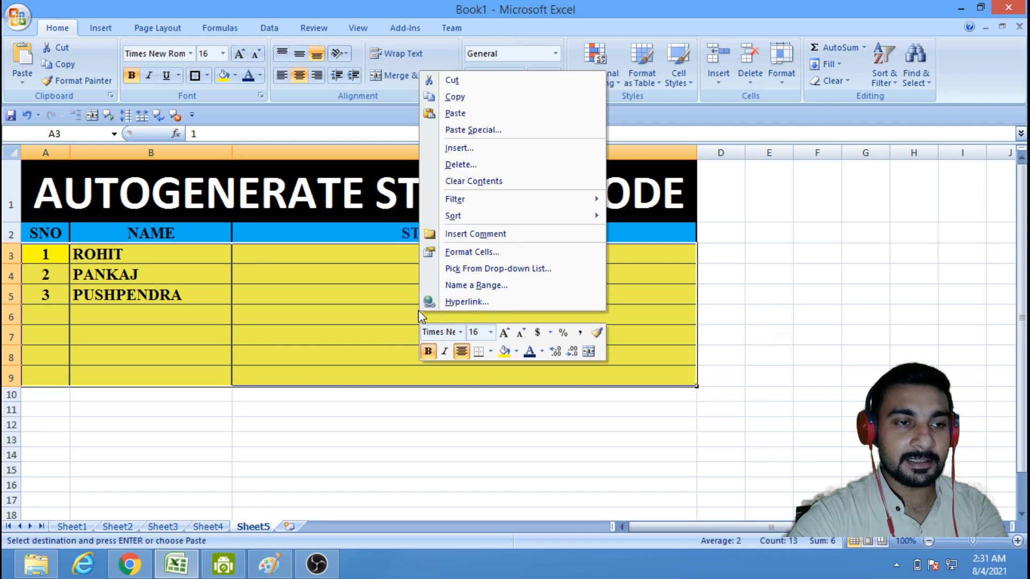
pyautogui.click(474, 181)
pyautogui.click(778, 379)
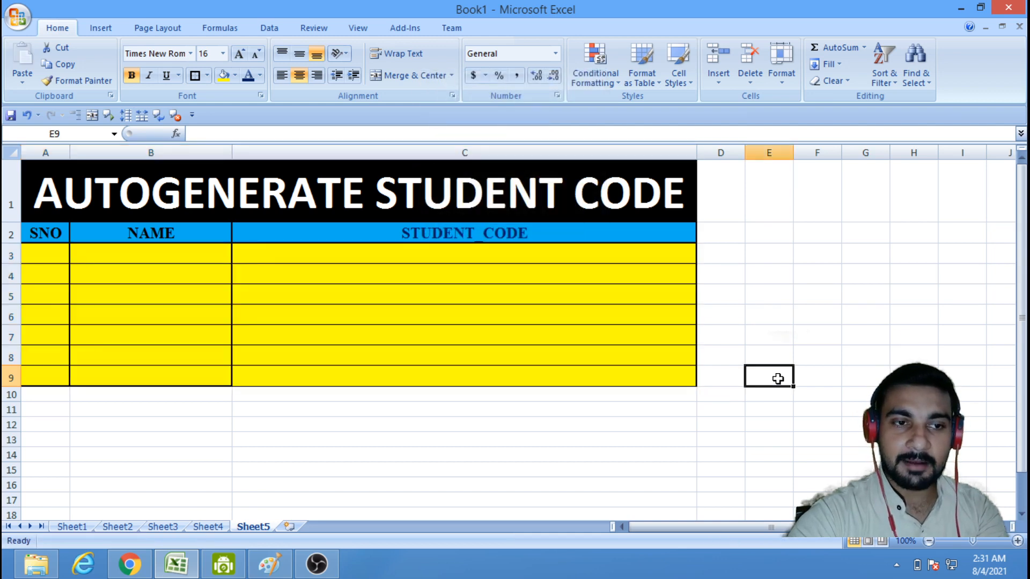
# Step: Start an IF formula in cell C3 with ISBLANK(B3) as its logical test
pyautogui.click(1018, 542)
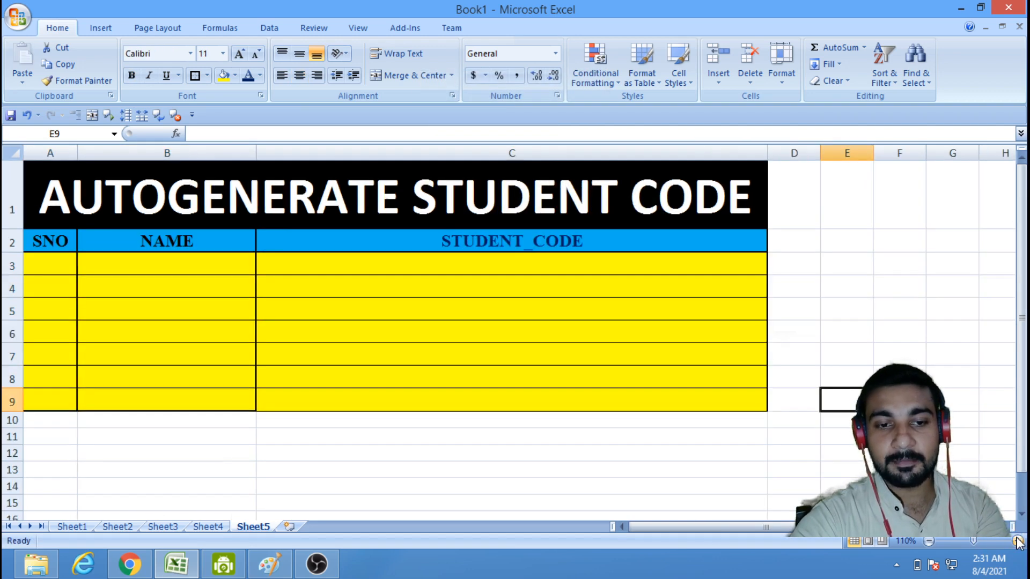
pyautogui.click(1017, 541)
pyautogui.click(1017, 542)
pyautogui.click(1018, 542)
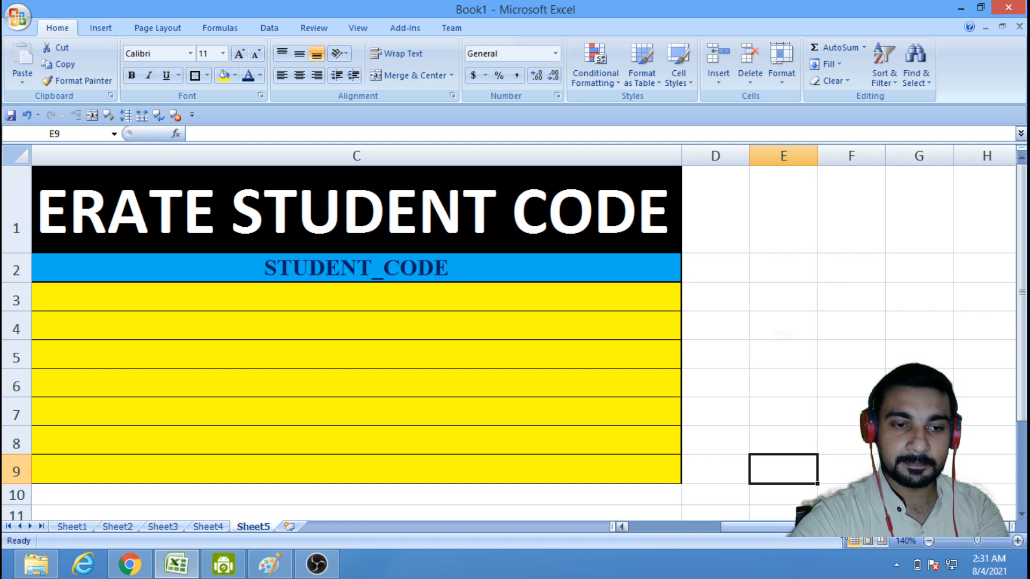
pyautogui.moveTo(837, 528); pyautogui.dragTo(700, 533)
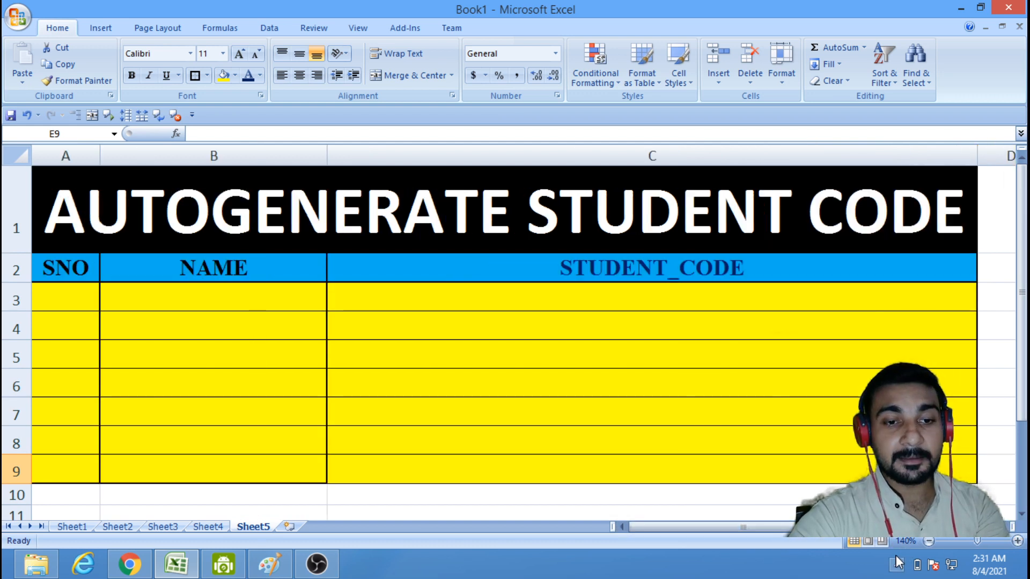
pyautogui.click(929, 541)
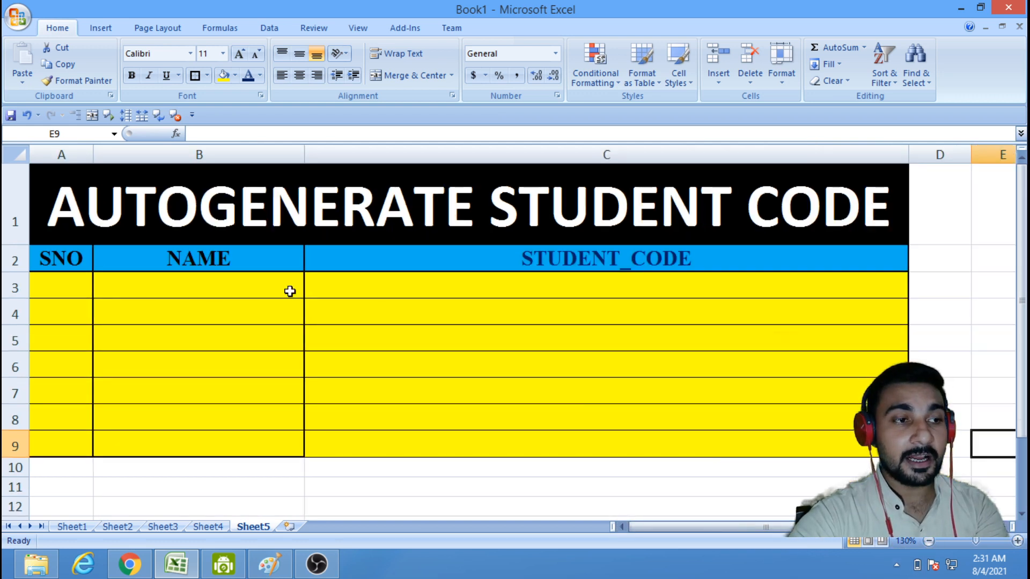
pyautogui.click(413, 287)
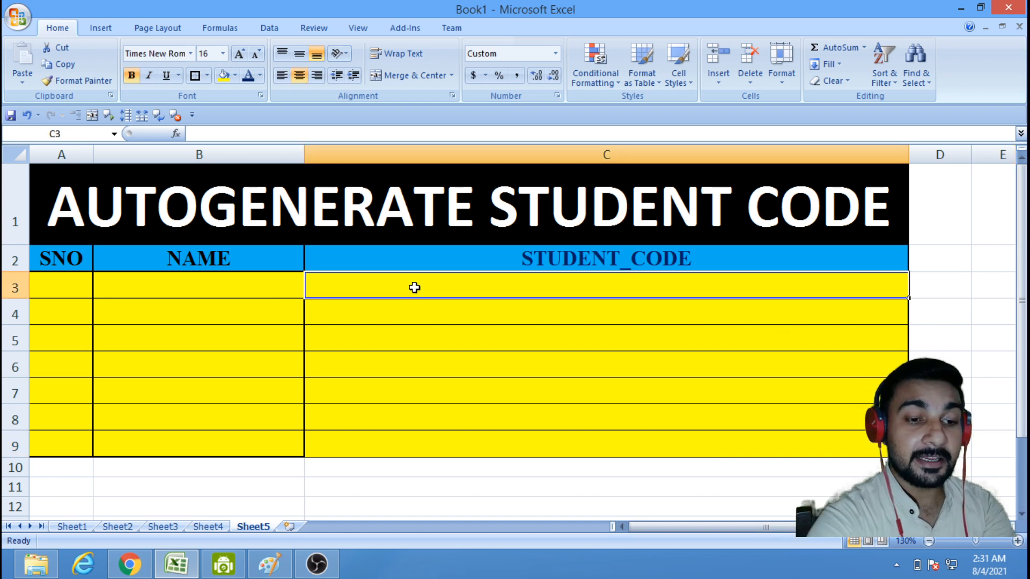
pyautogui.write('=')
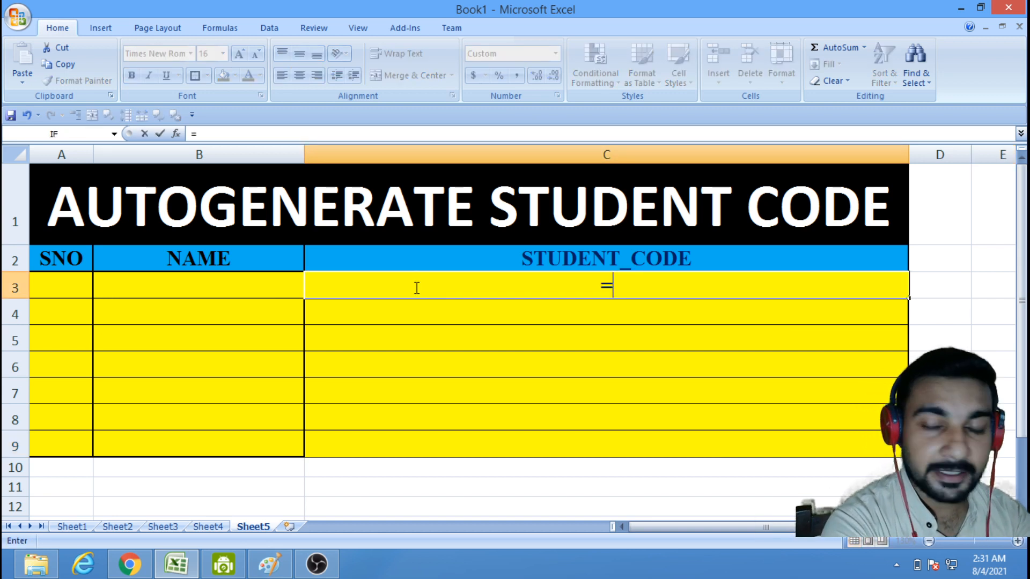
pyautogui.write('IF')
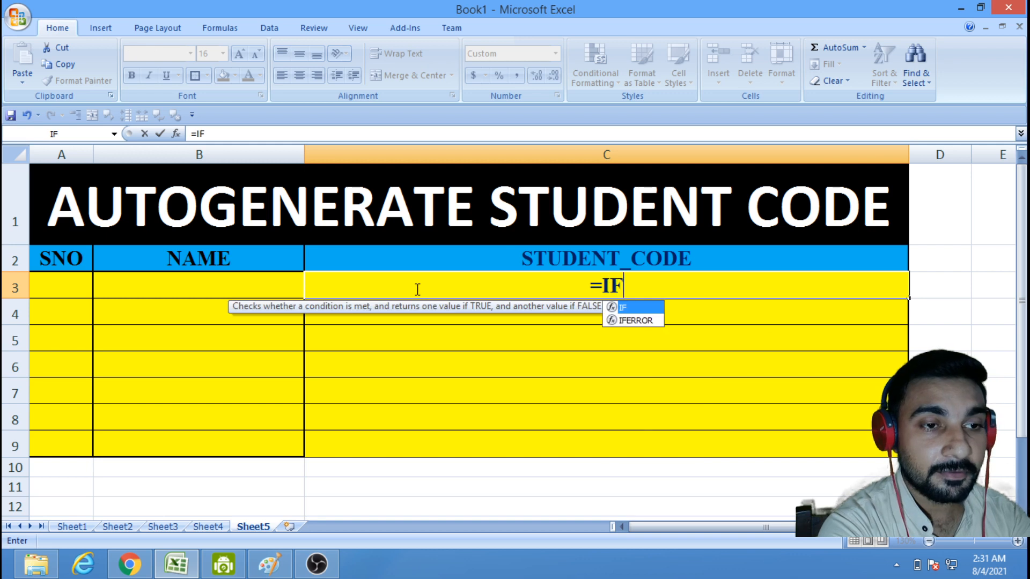
pyautogui.write('(')
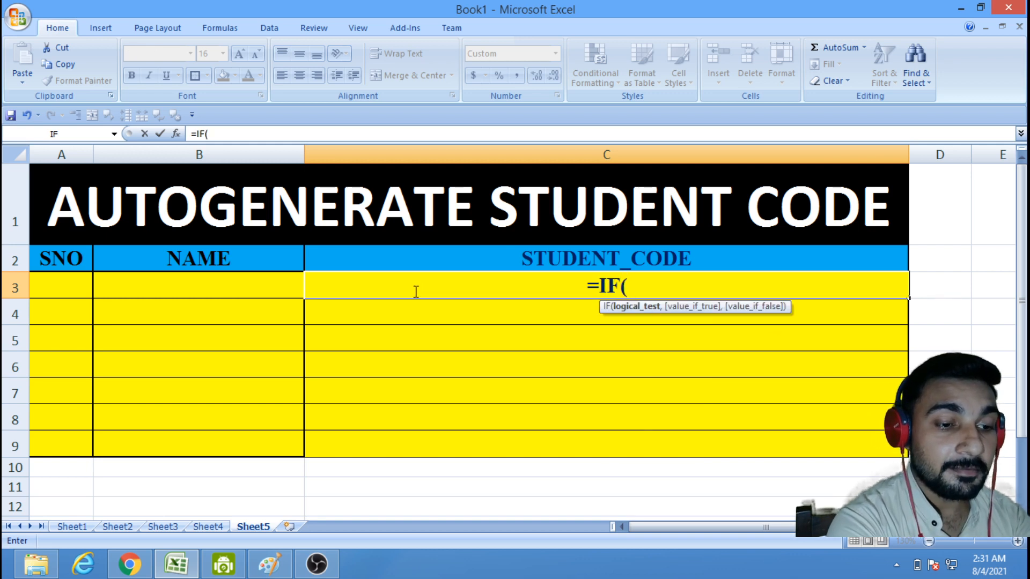
pyautogui.write('ISB')
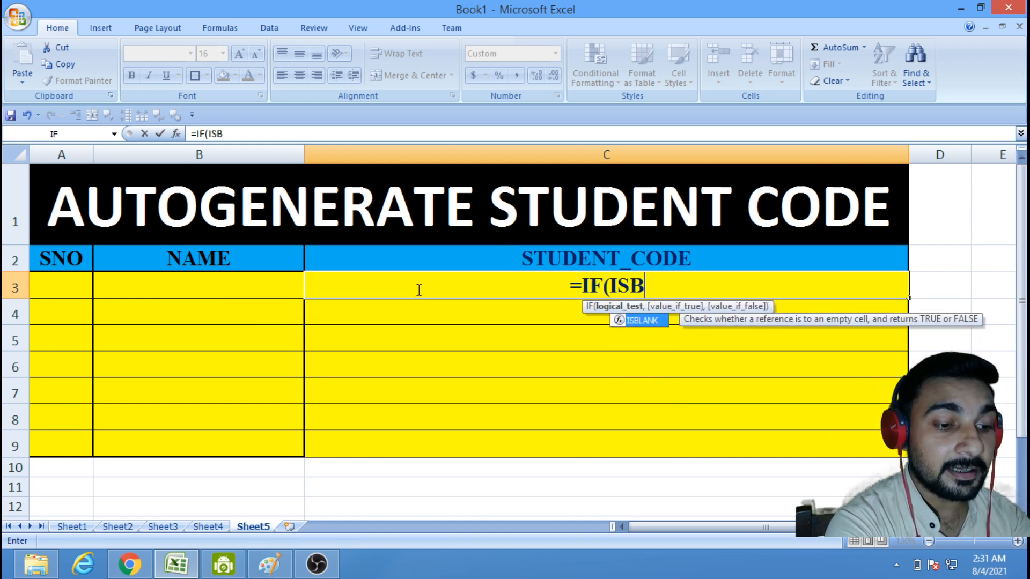
pyautogui.write('LANK')
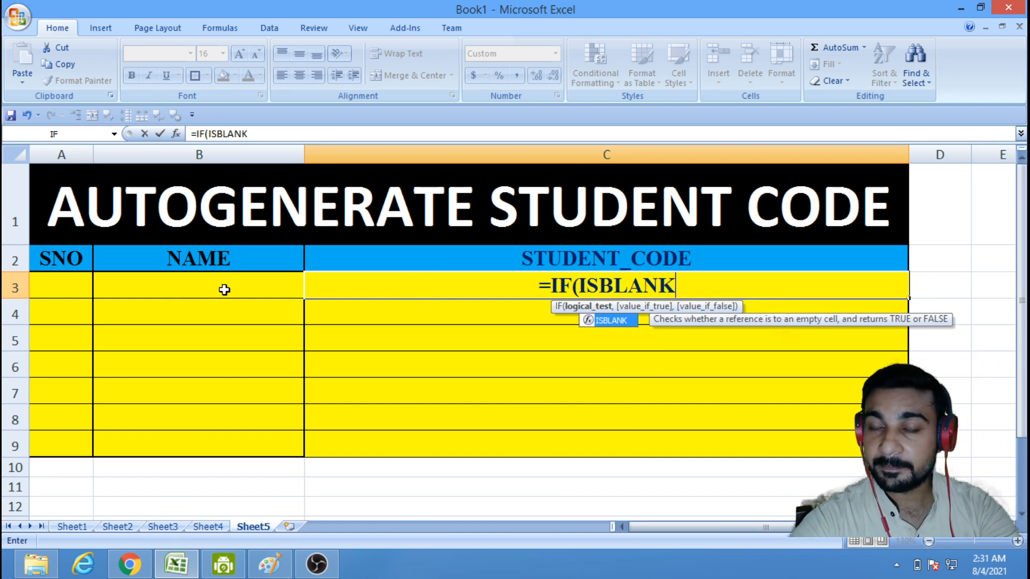
pyautogui.write('(')
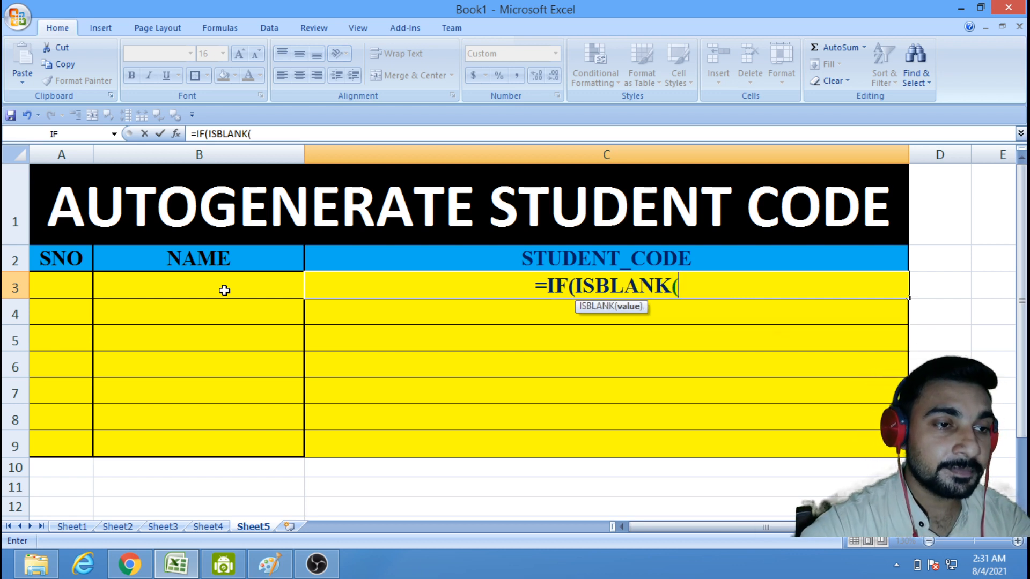
pyautogui.click(224, 290)
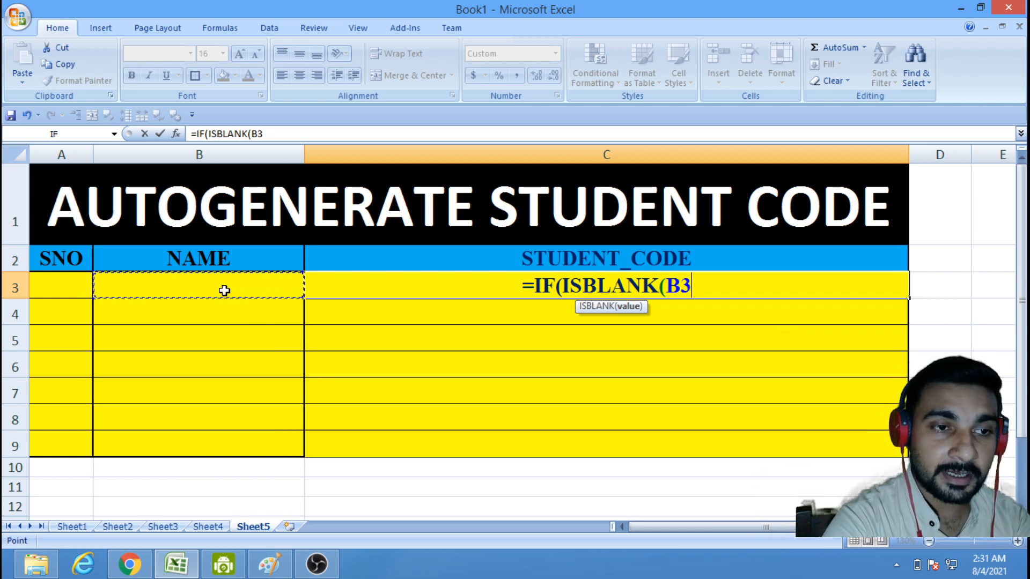
pyautogui.write(')')
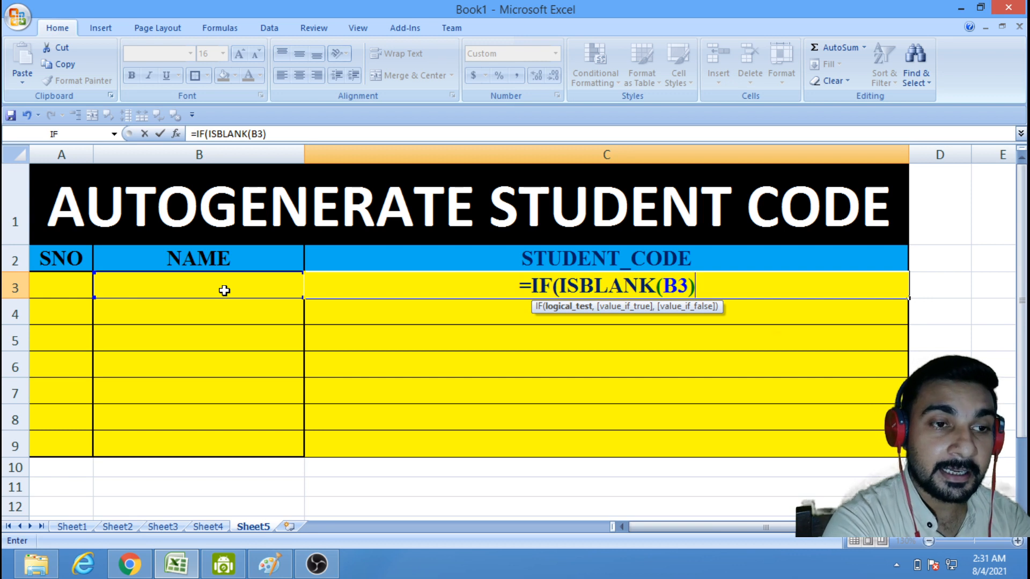
# Step: Give the IF formula in C3 a quoted single space " " as its value if true
pyautogui.write(',"')
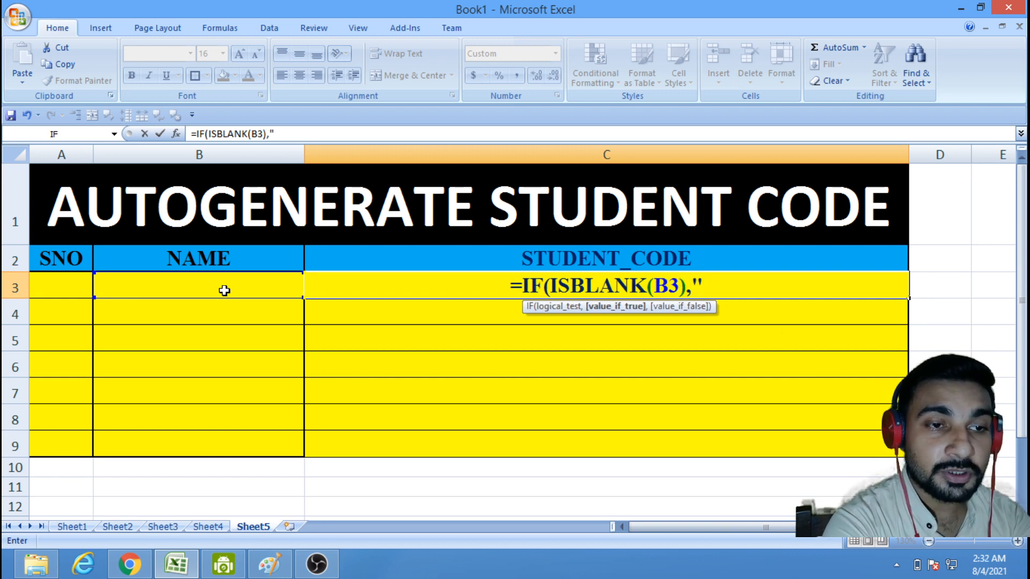
pyautogui.write(' "')
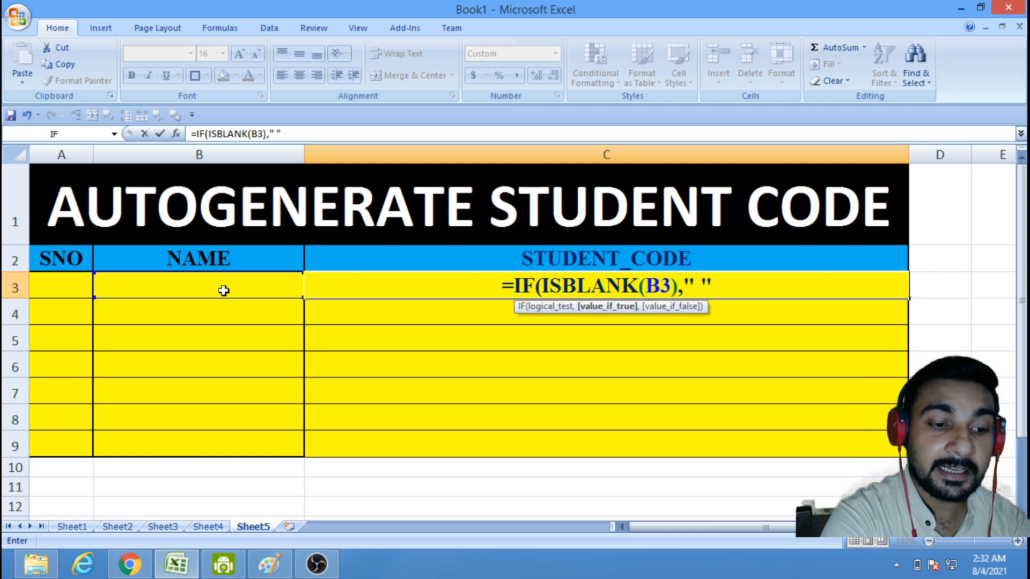
pyautogui.write(',')
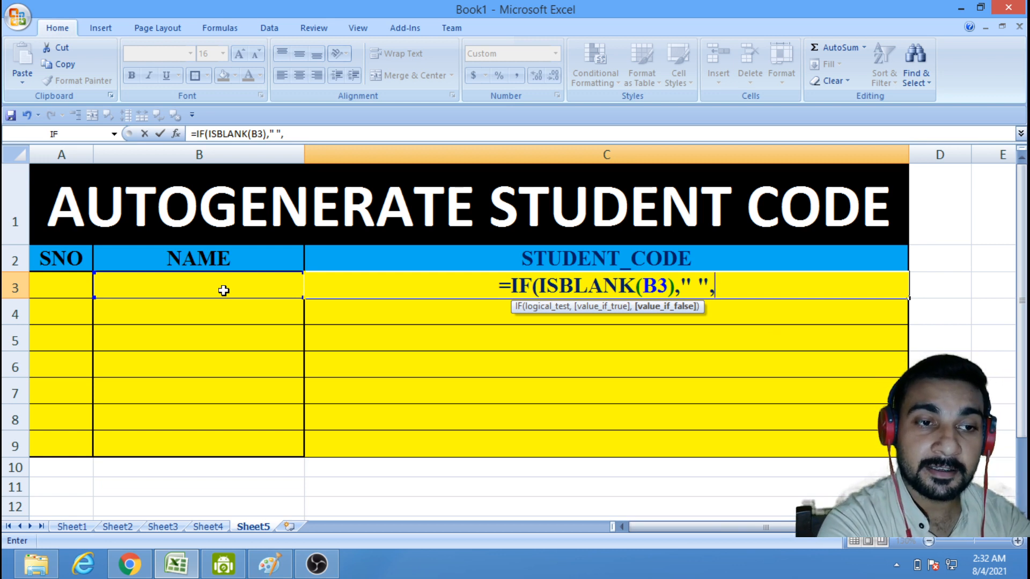
# Step: Begin the value-if-false part of the IF formula in C3 with LEFT(B3,3), taking three characters of the name
pyautogui.write('LE')
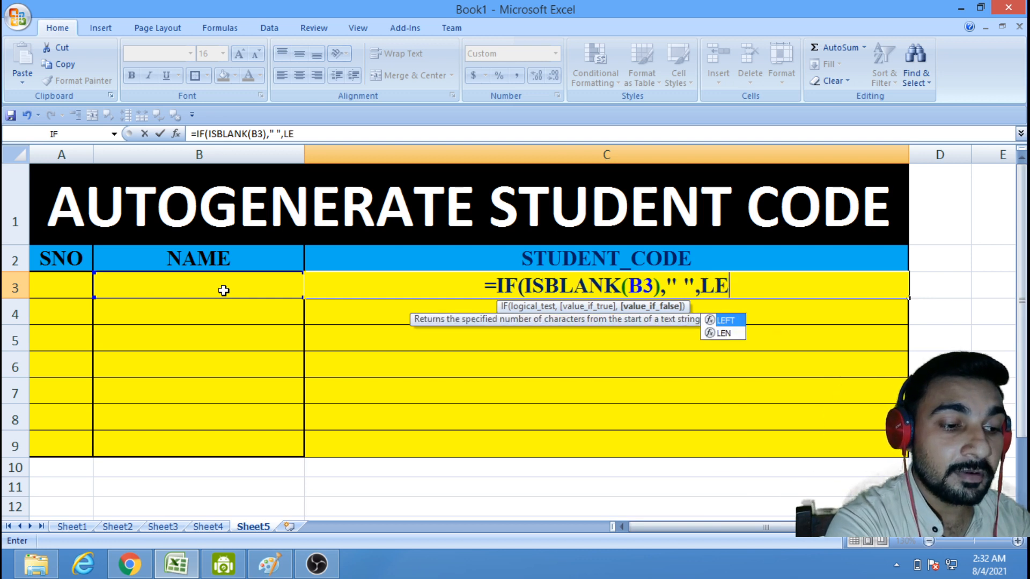
pyautogui.write('FF')
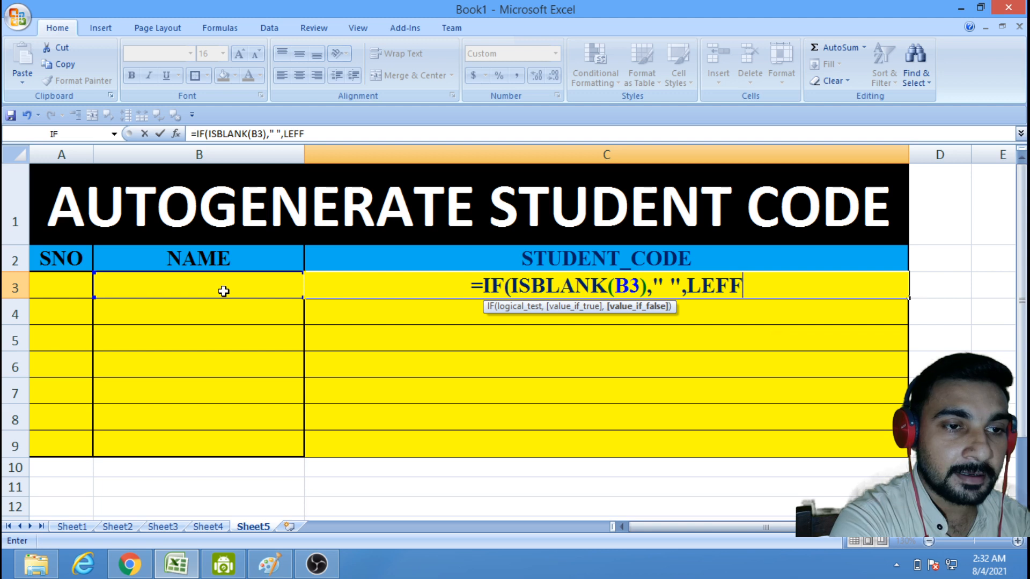
pyautogui.press('BackSpace')
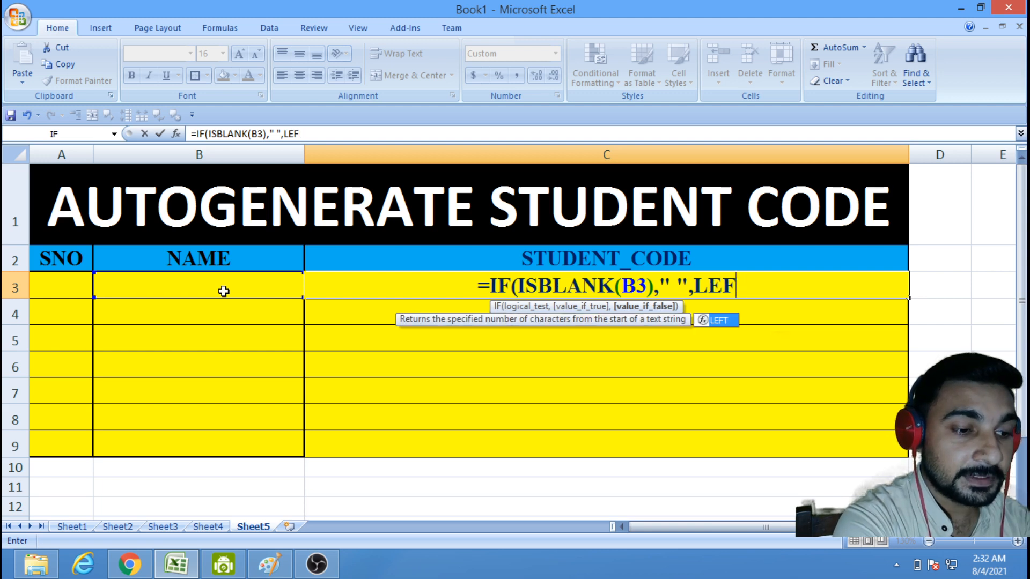
pyautogui.write('T')
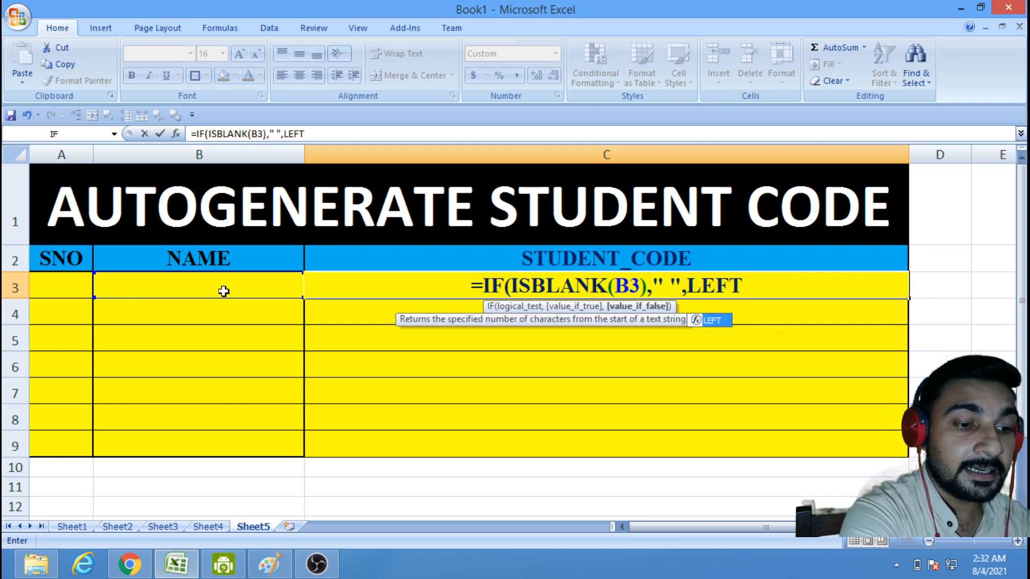
pyautogui.write('(')
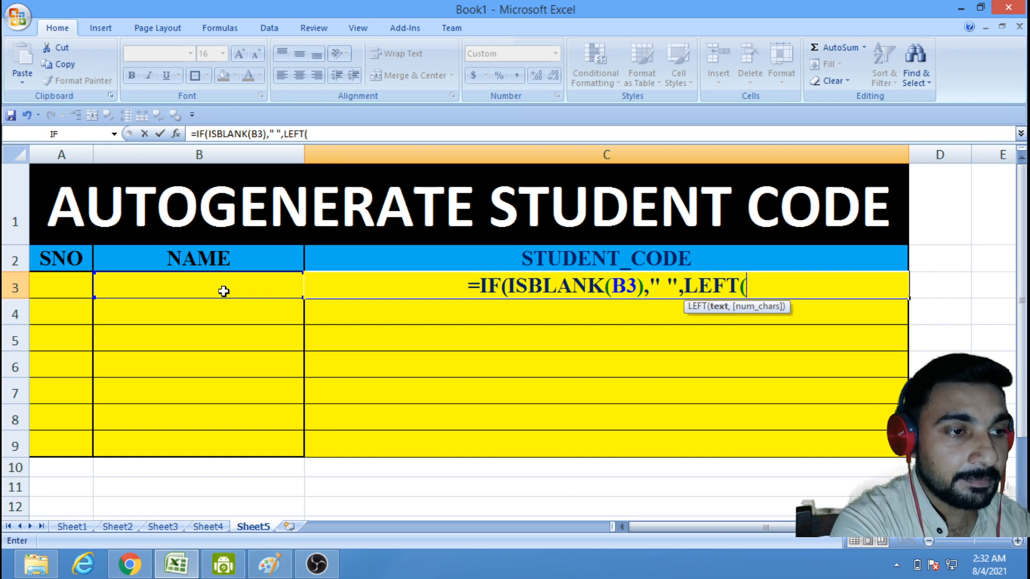
pyautogui.write('B2')
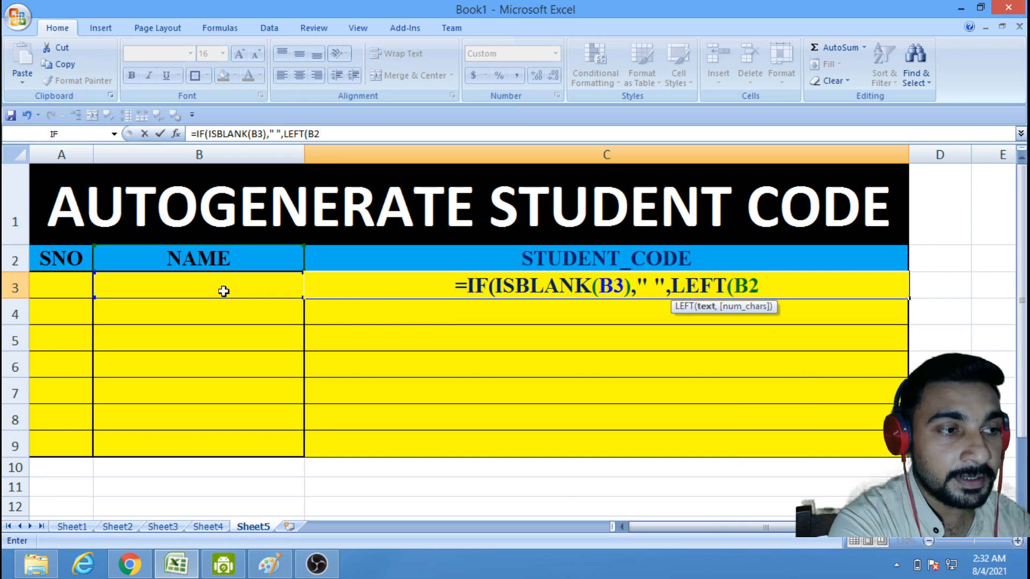
pyautogui.press('BackSpace')
pyautogui.write('3')
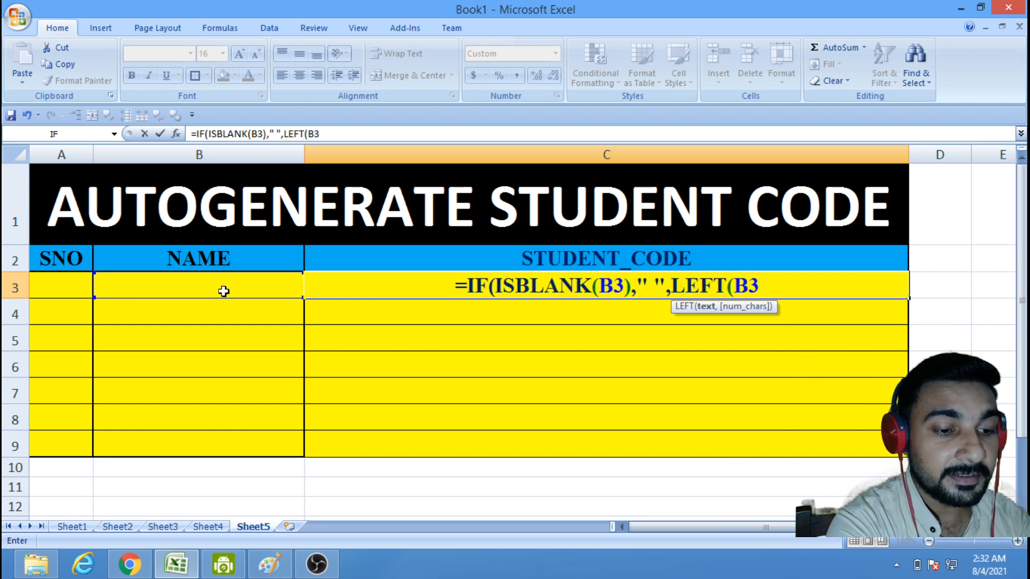
pyautogui.write(',3')
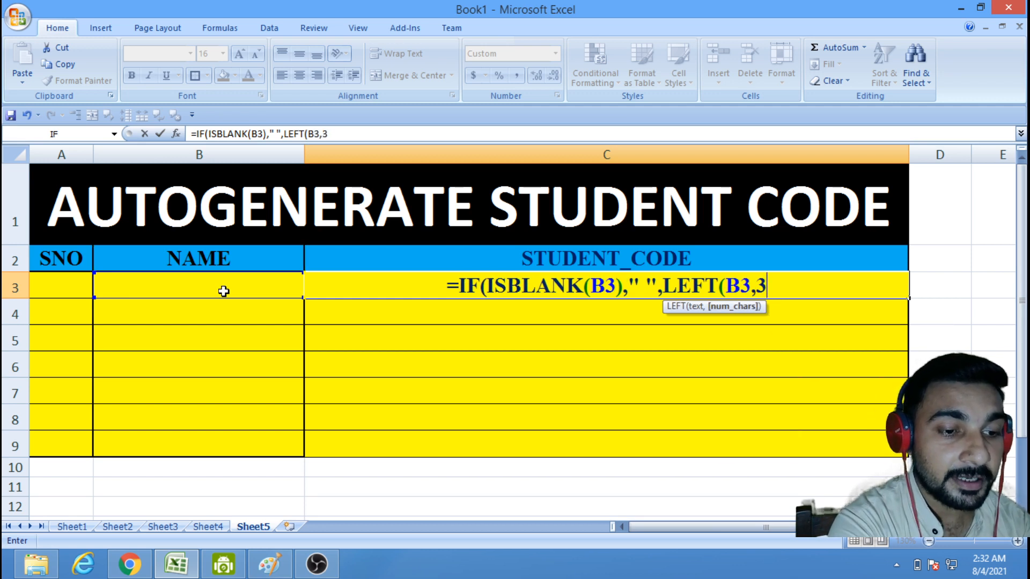
pyautogui.write(')')
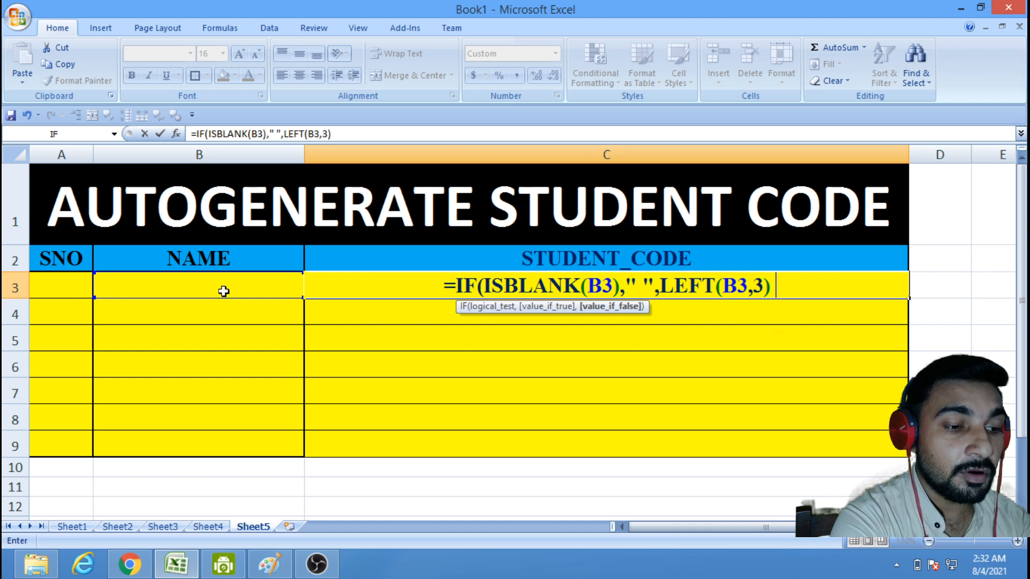
# Step: Join LEFT(A3,2) to the name part with an & operator in the C3 formula
pyautogui.write(' &')
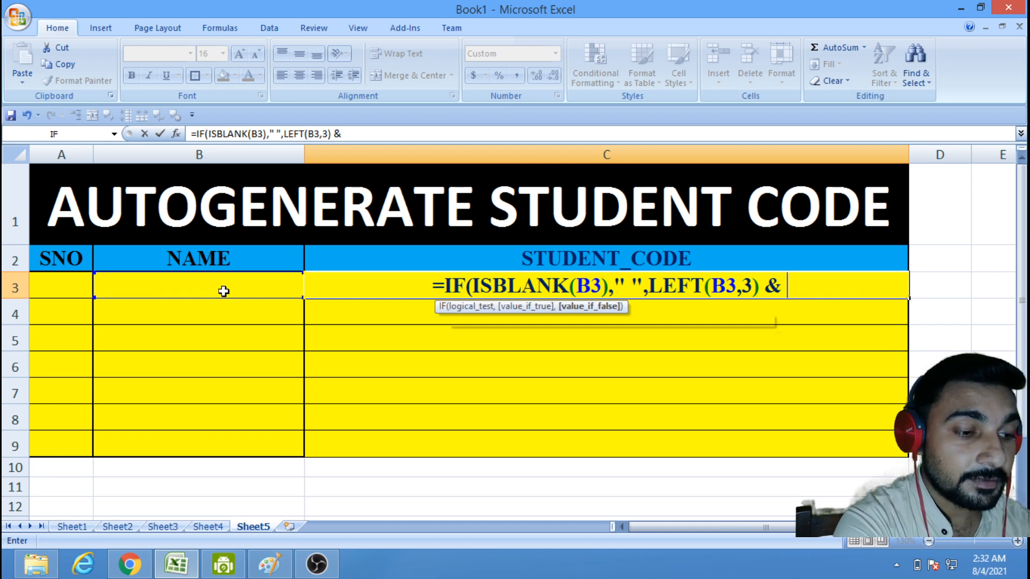
pyautogui.write('LEFT')
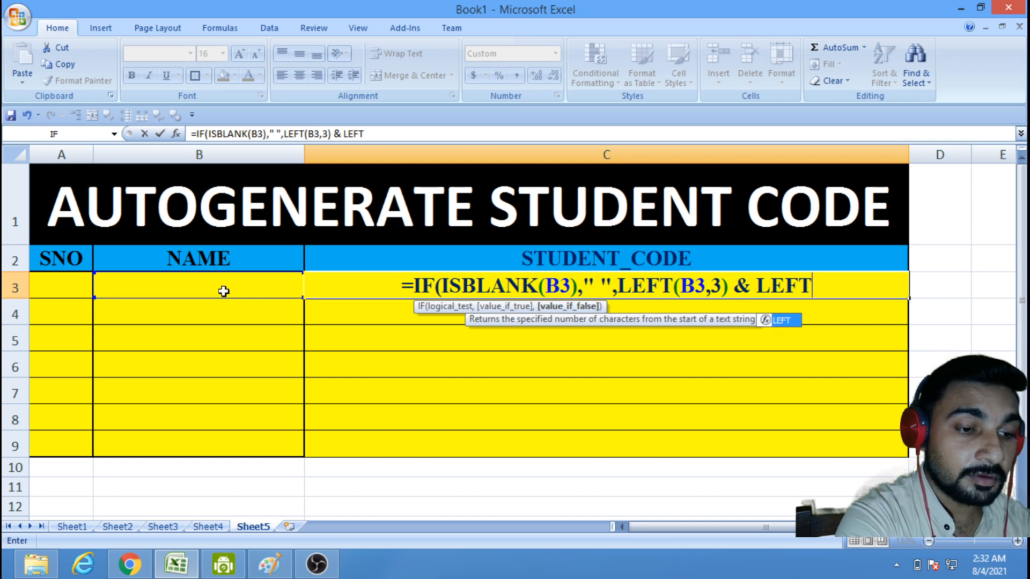
pyautogui.write('(')
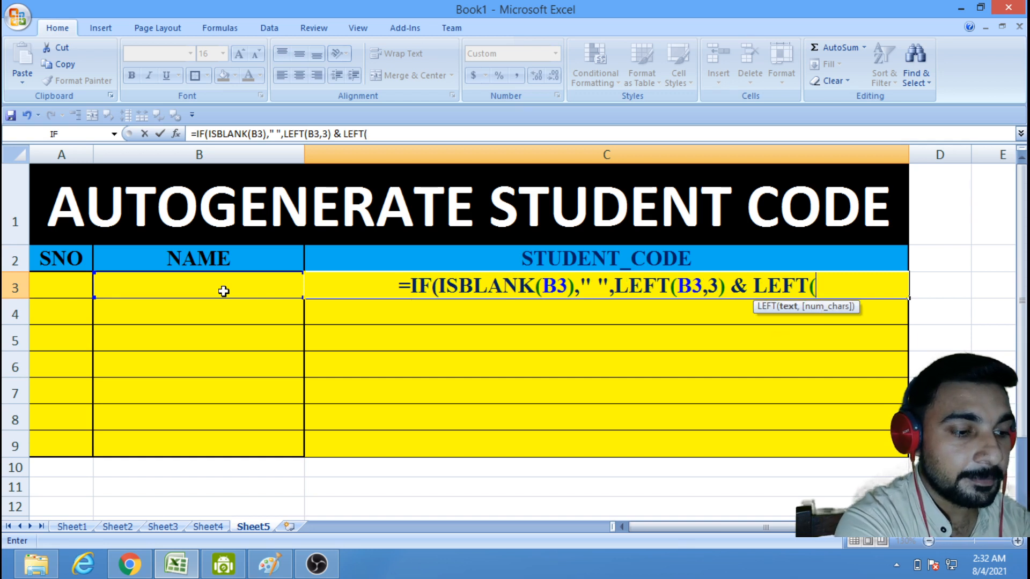
pyautogui.write('A3')
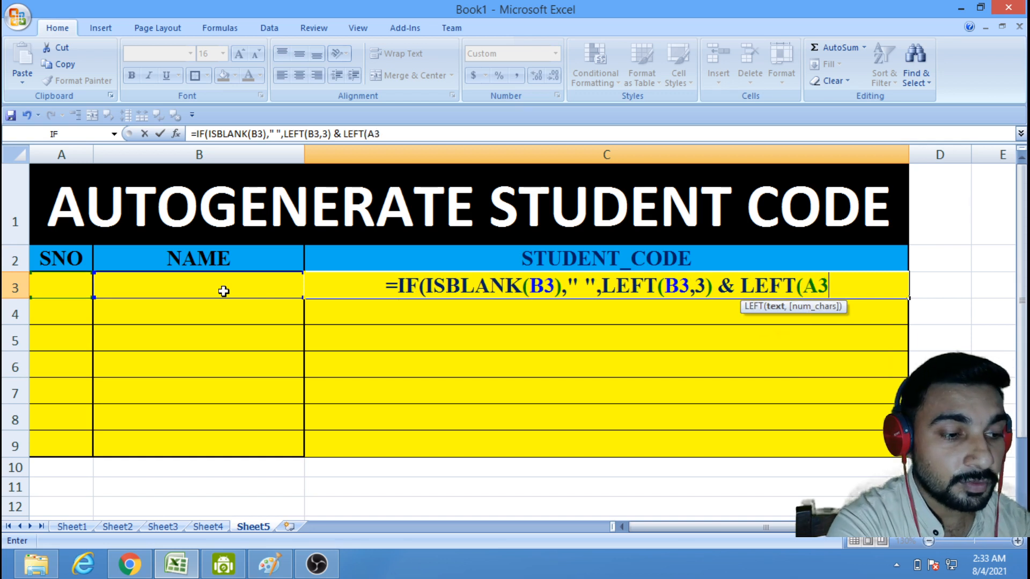
pyautogui.write(',2')
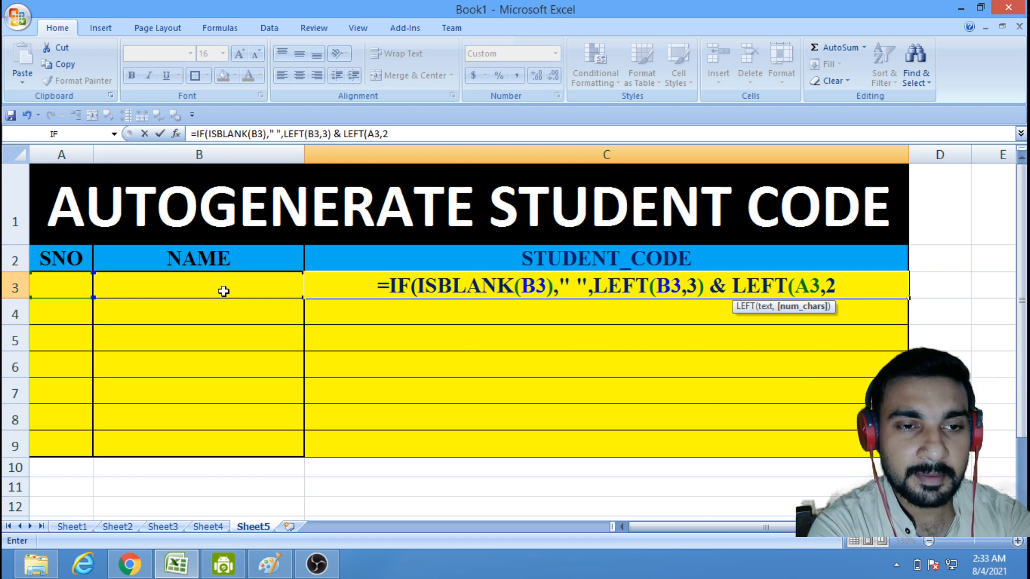
pyautogui.write(')')
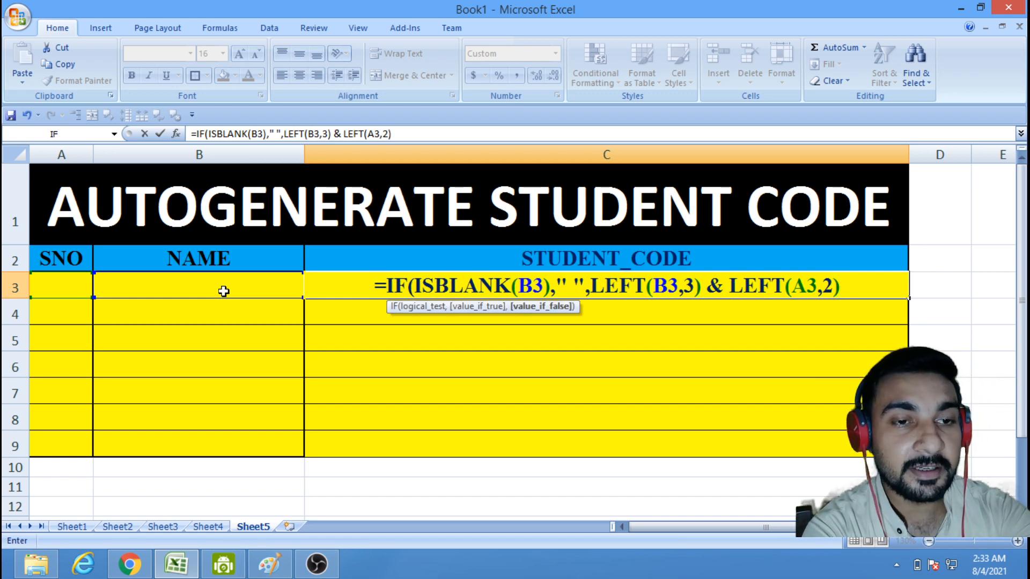
# Step: Close and commit the IF formula in C3, and fill it down the STUDENT_CODE column through C9
pyautogui.write(')')
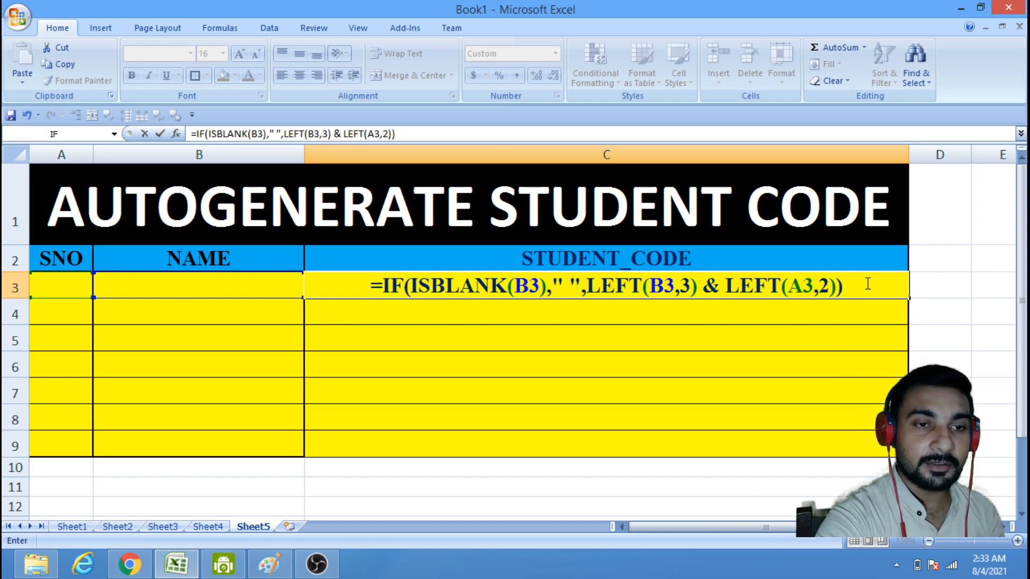
pyautogui.press('Return')
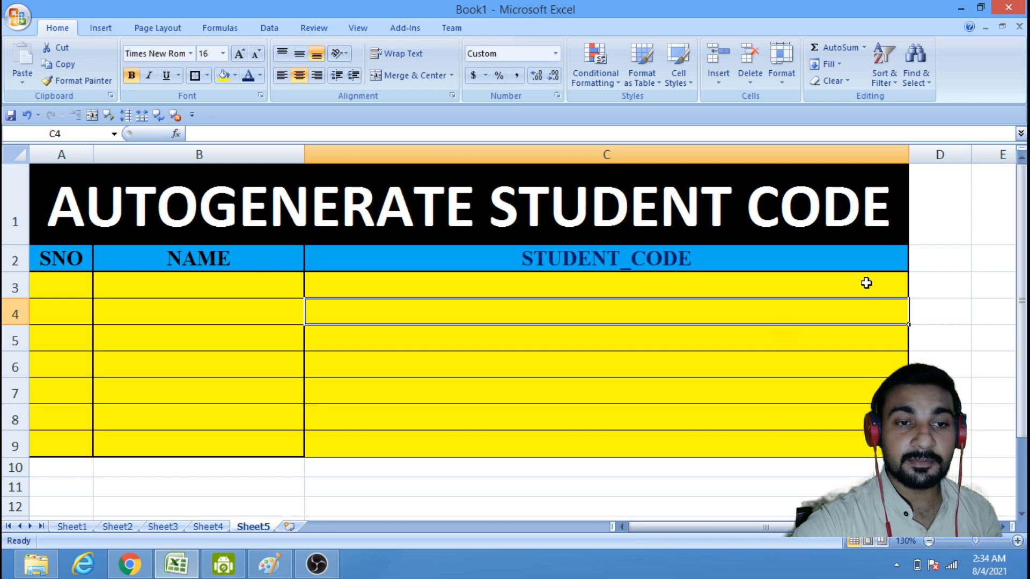
pyautogui.click(867, 282)
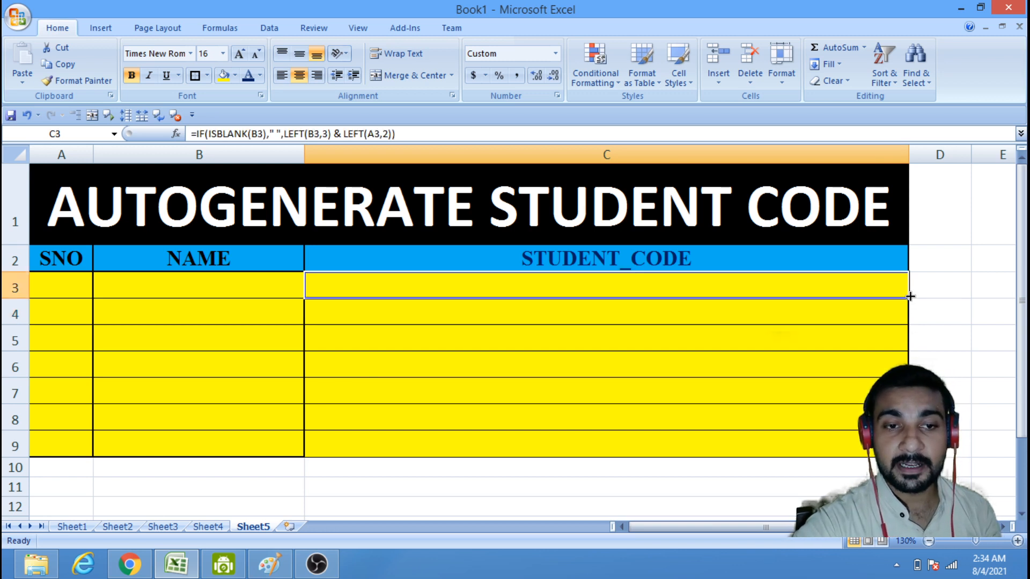
pyautogui.moveTo(910, 296); pyautogui.dragTo(909, 450)
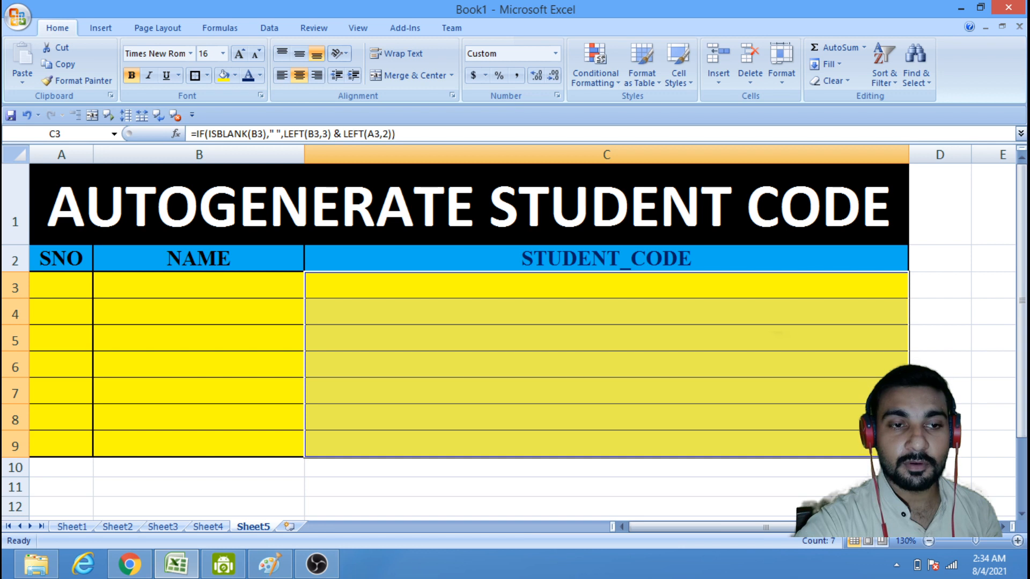
# Step: Enter serial number 12 in A3 and the first student's name in uppercase in B3
pyautogui.click(78, 280)
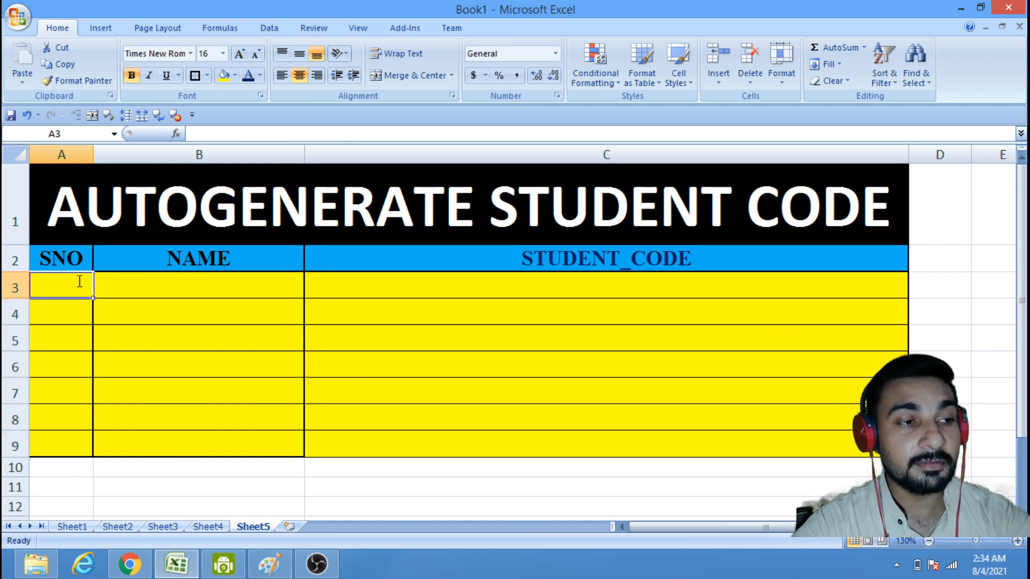
pyautogui.write('12')
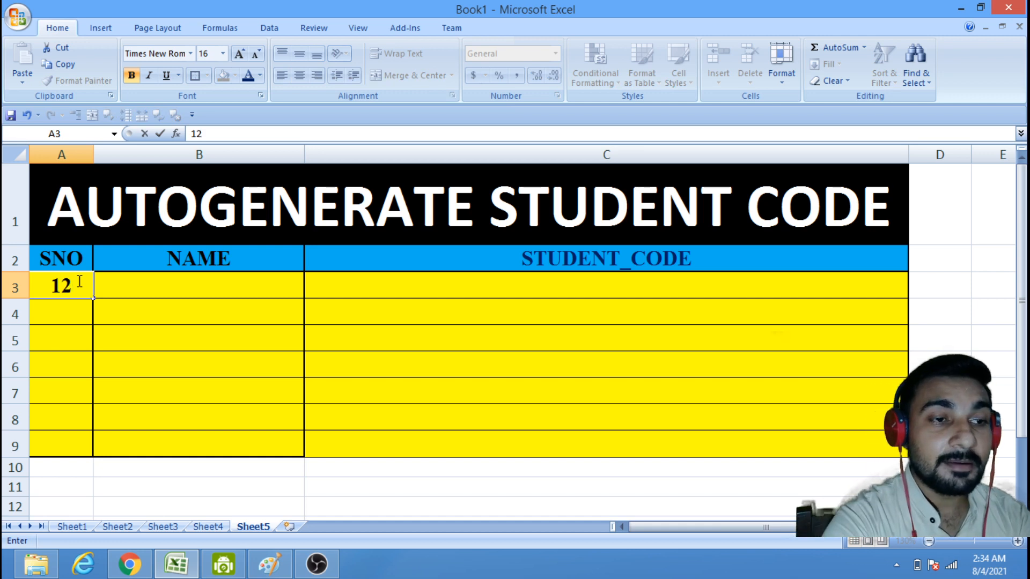
pyautogui.press('Tab')
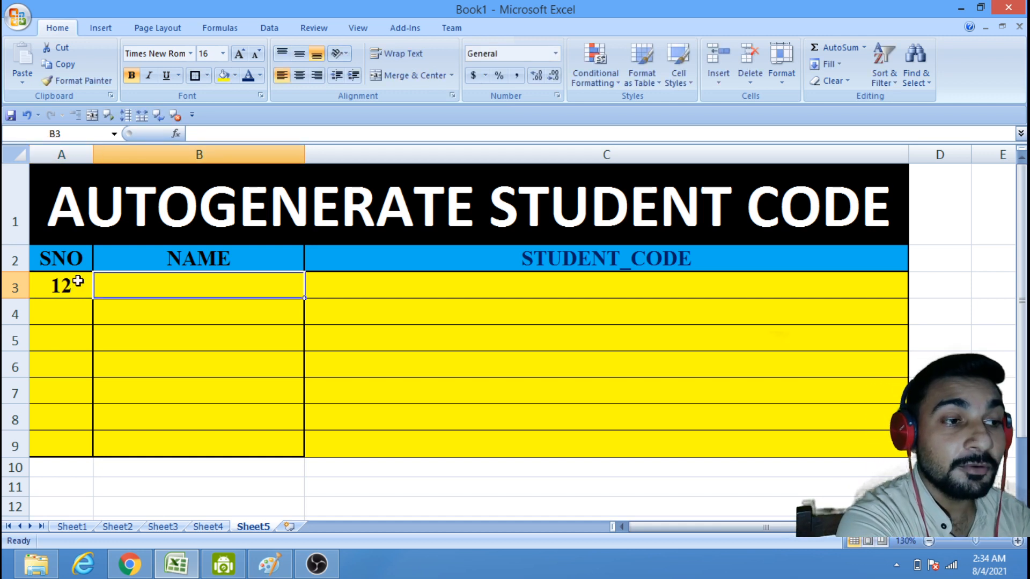
pyautogui.write('RA')
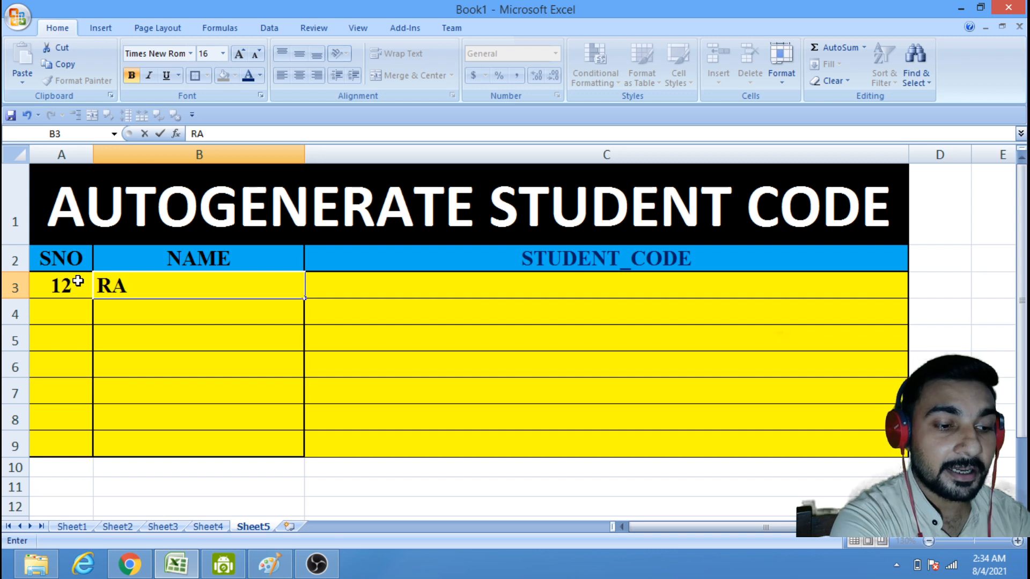
pyautogui.write('GHUNATH')
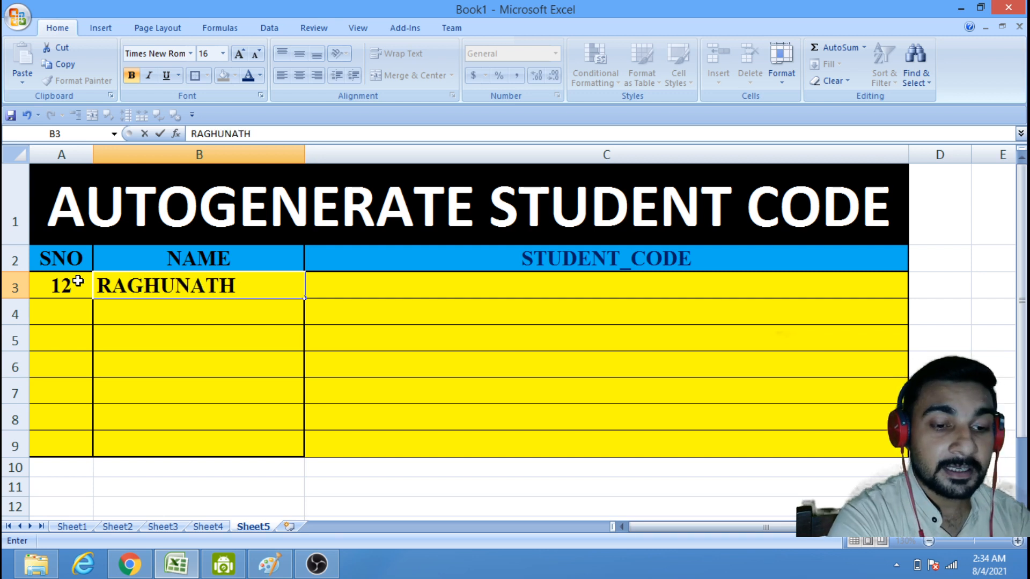
pyautogui.press('Return')
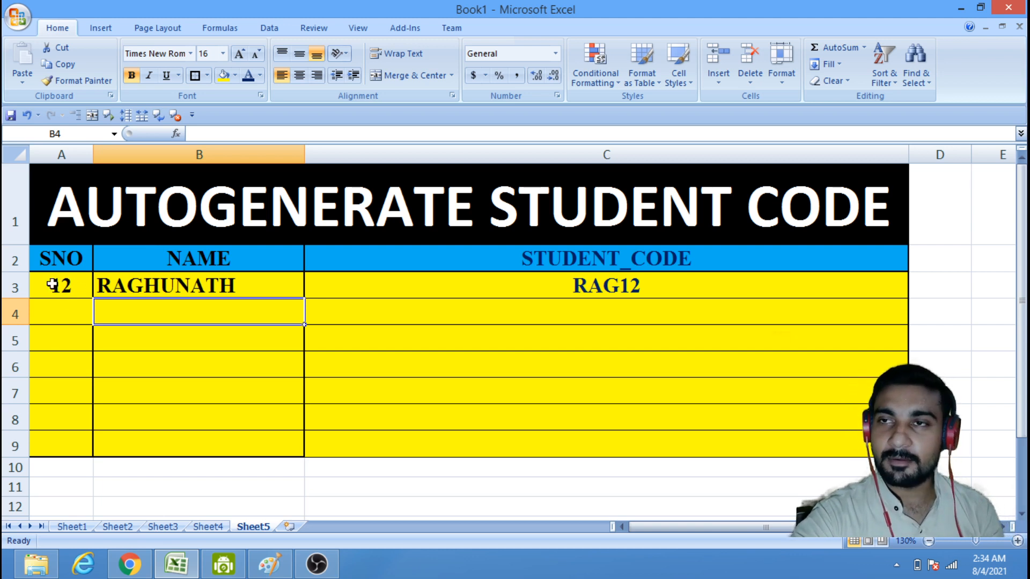
# Step: Enter serial number 456 in A4 and the second student's name in uppercase in B4
pyautogui.click(41, 301)
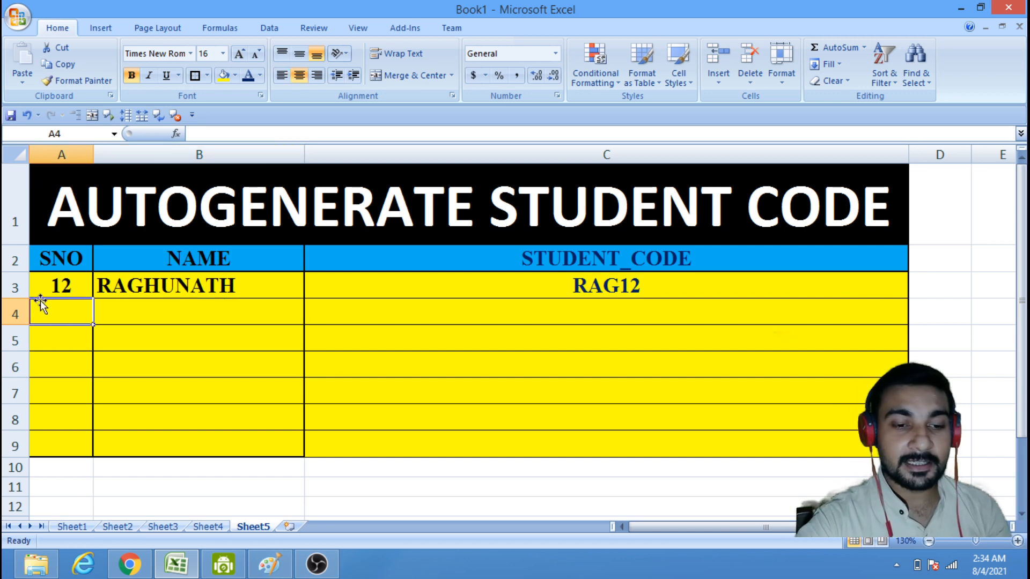
pyautogui.write('456')
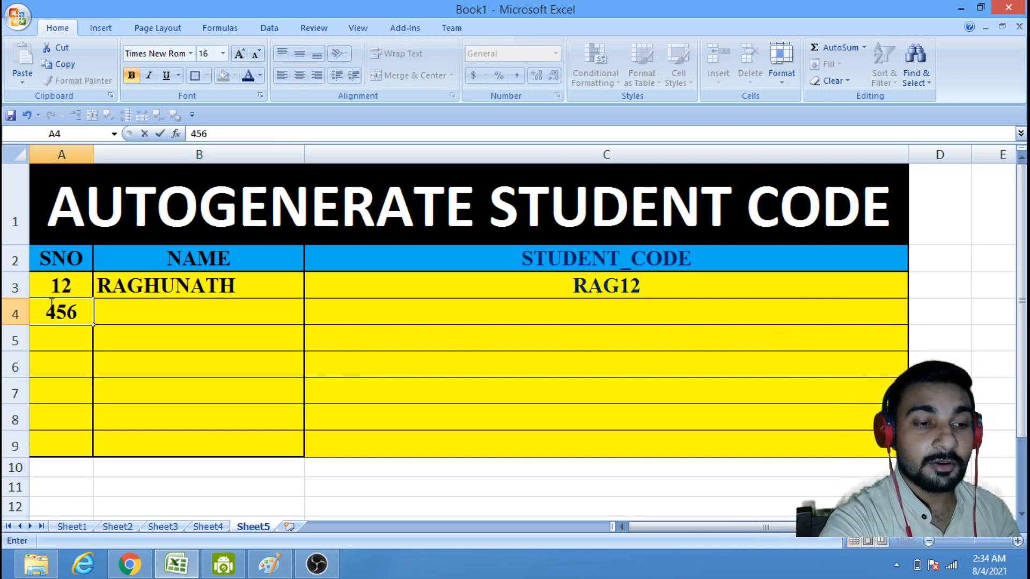
pyautogui.press('Tab')
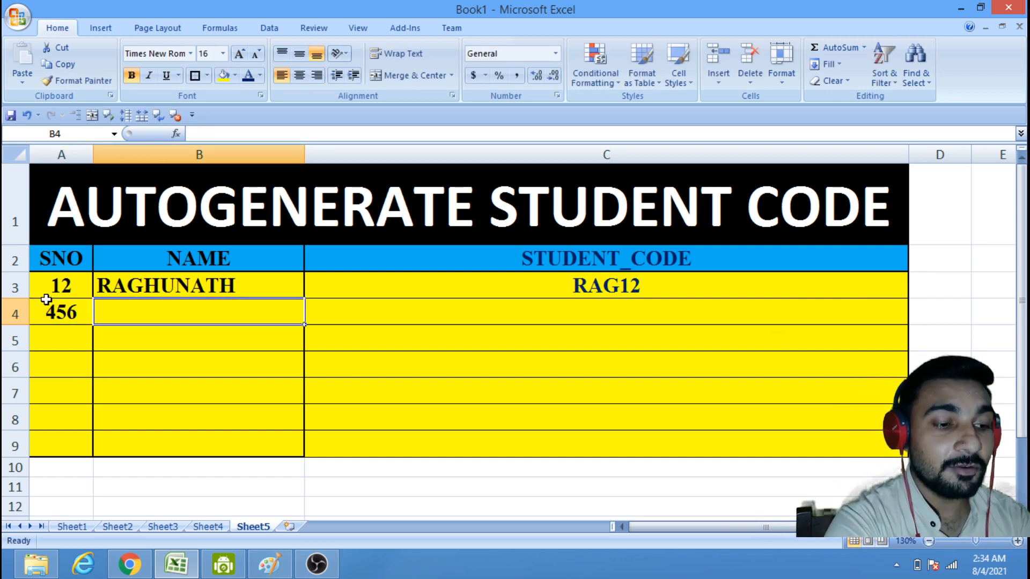
pyautogui.write('SHYAM')
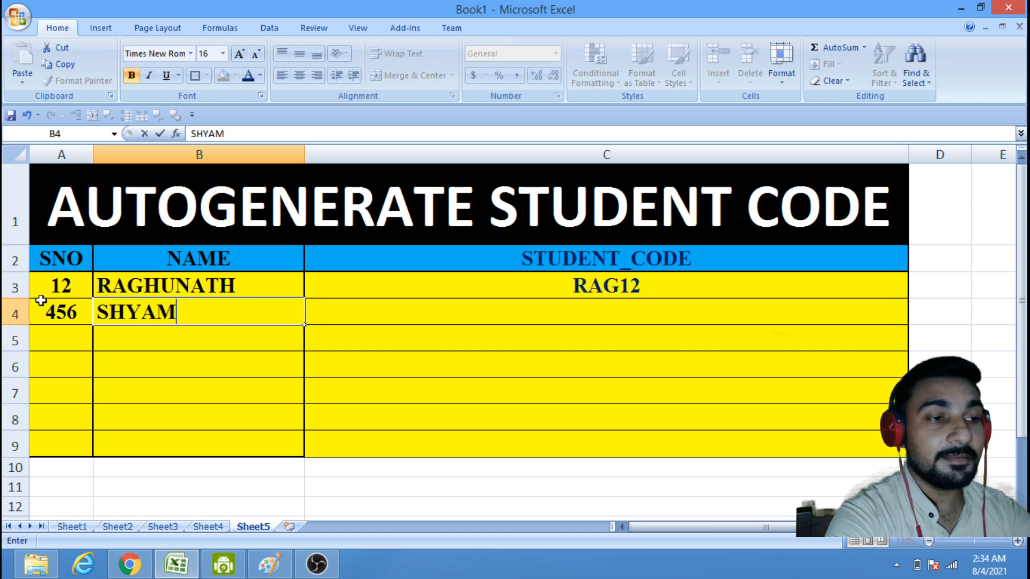
pyautogui.press('Tab')
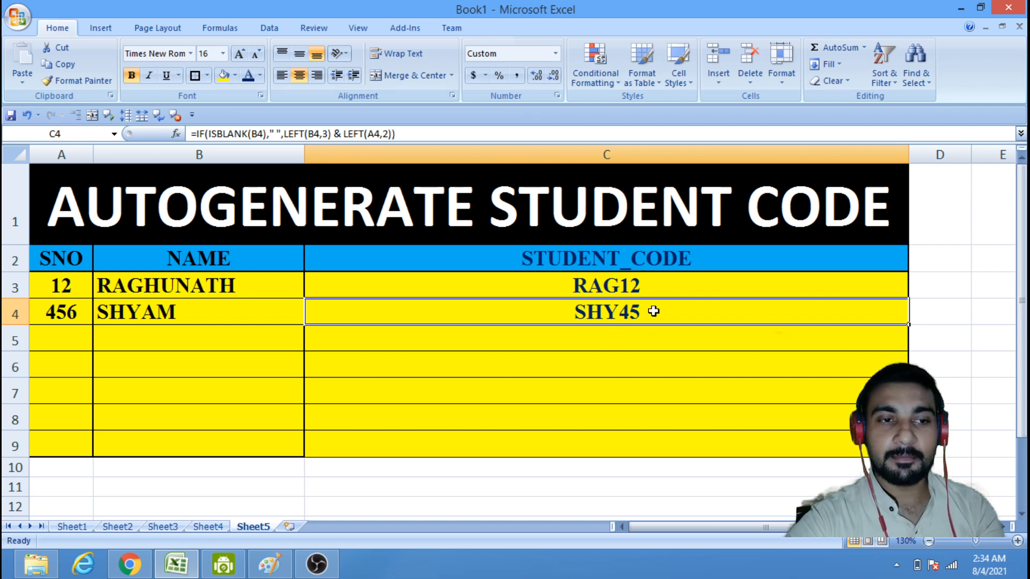
pyautogui.click(65, 329)
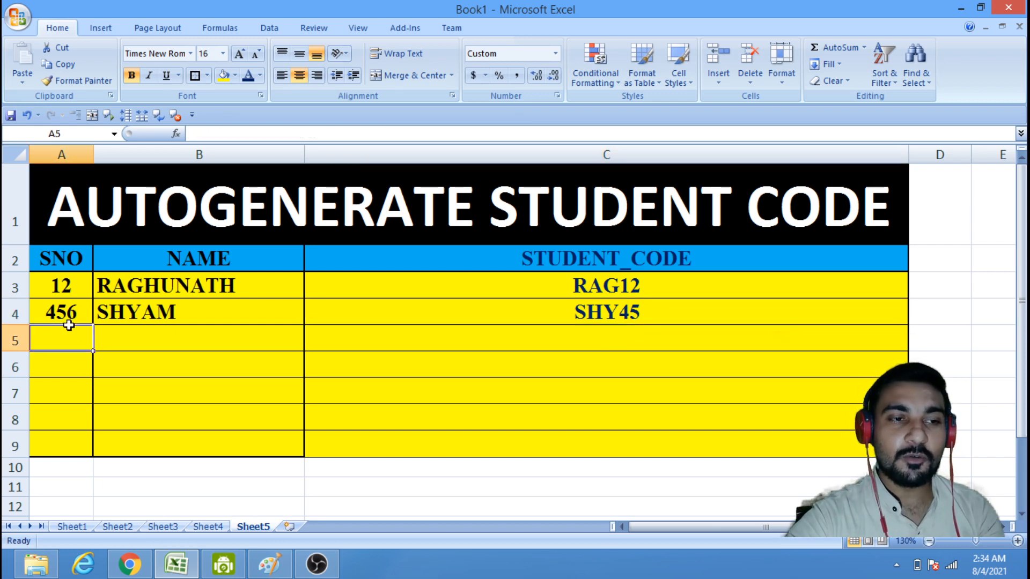